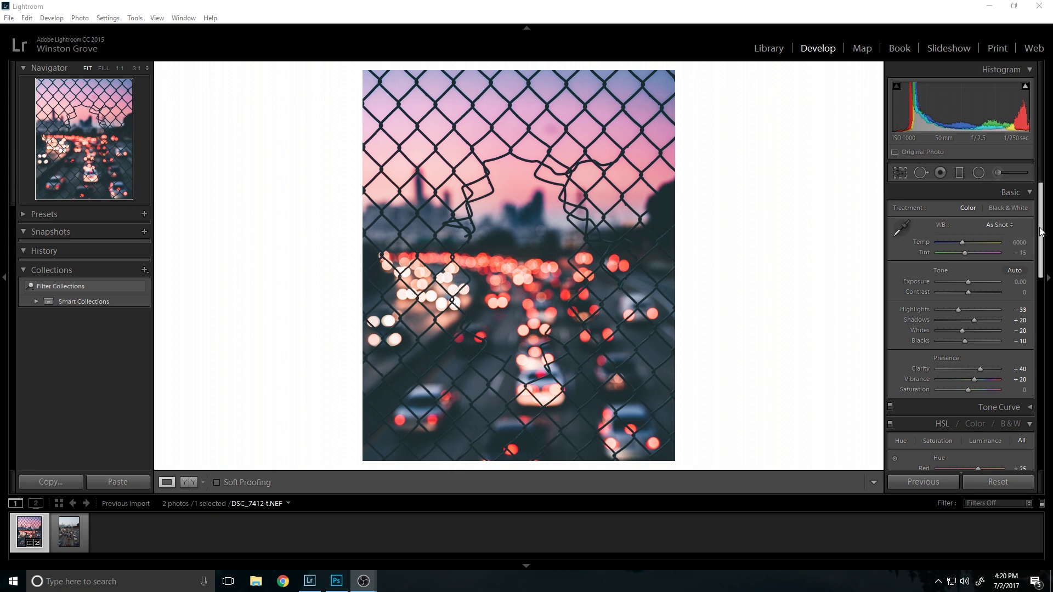
Step: Compare the edited fence photo with its original side by side, then return to the single view
left_click_drag(1041, 234, 1019, 217)
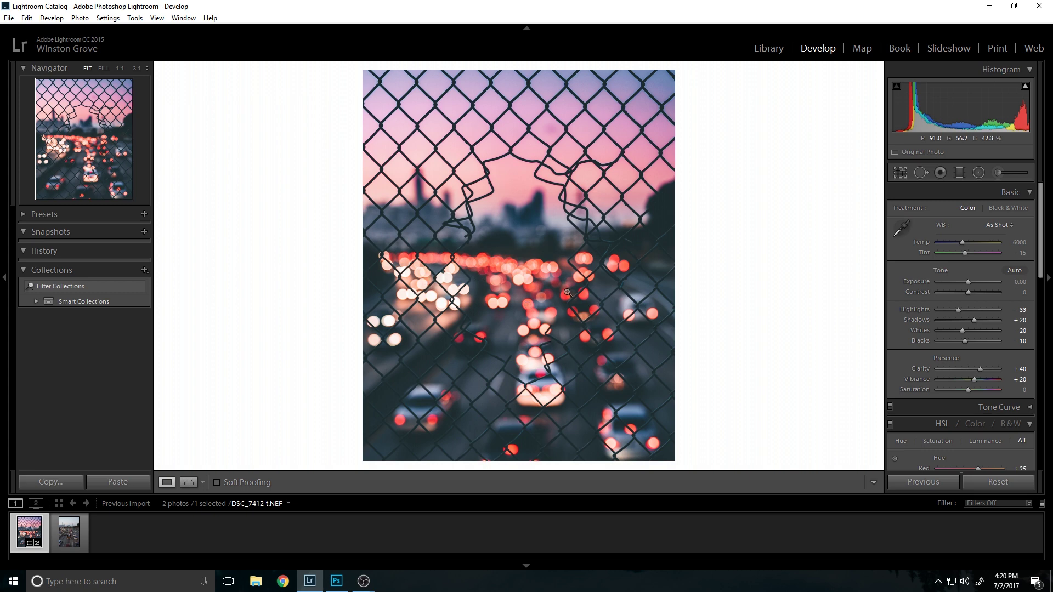
left_click(188, 482)
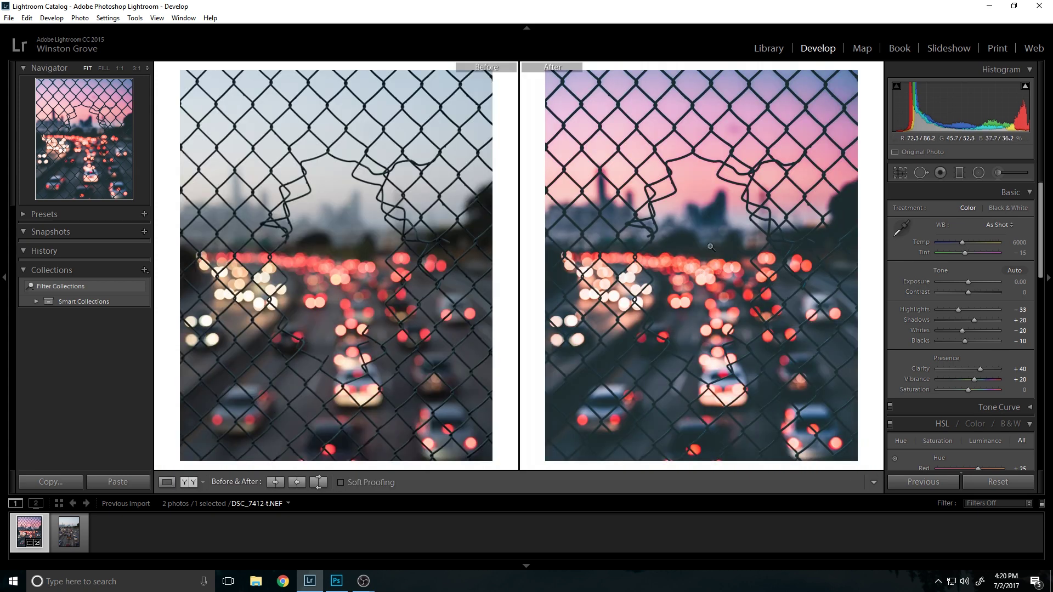
left_click(167, 482)
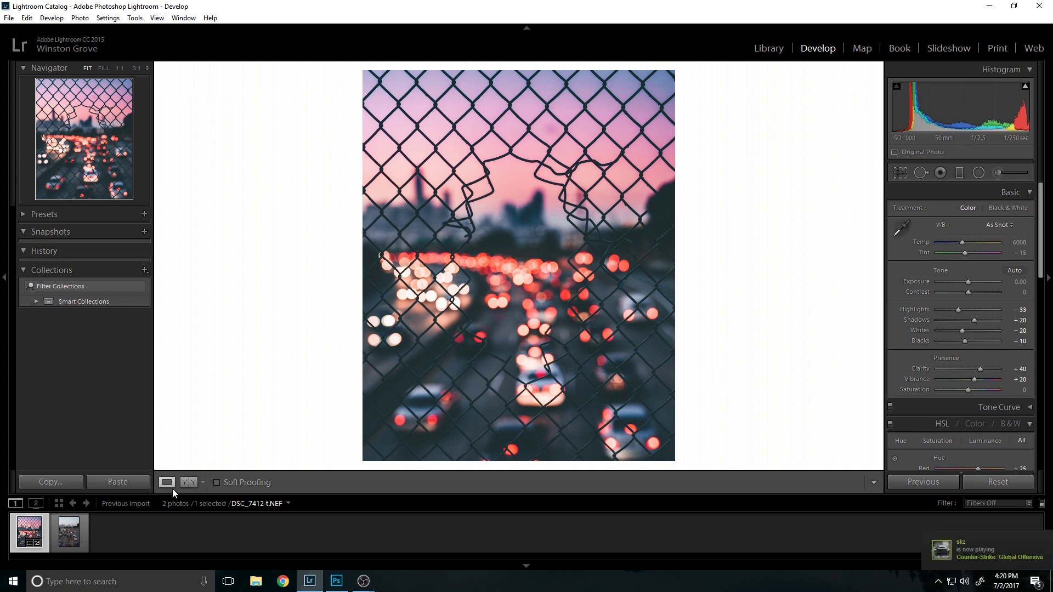
Step: Copy the fence photo's develop settings and paste them onto the highway photo
right_click(29, 541)
mouse_move(88, 413)
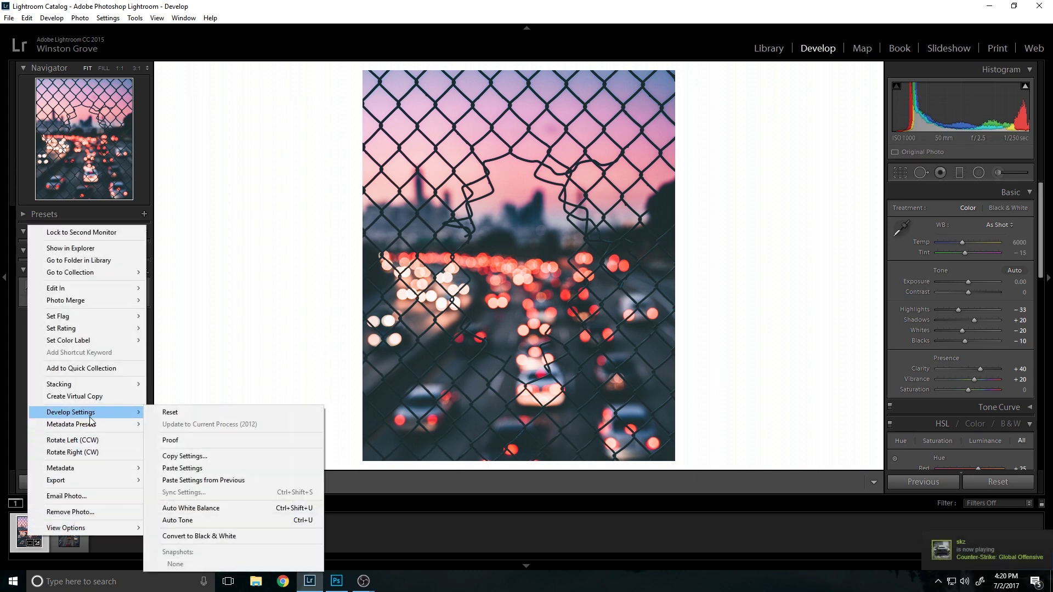
left_click(181, 457)
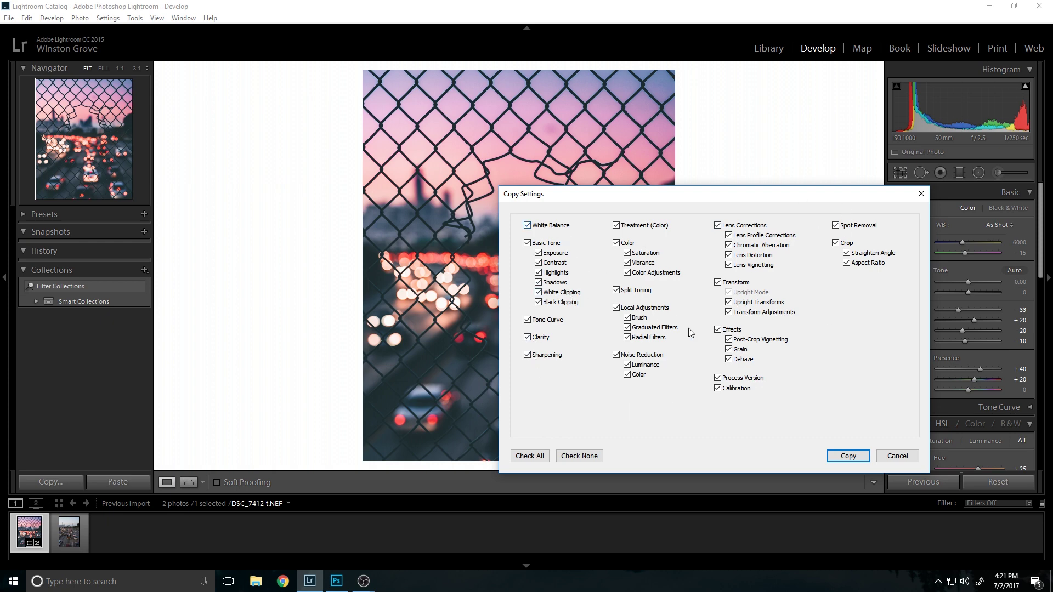
left_click(848, 456)
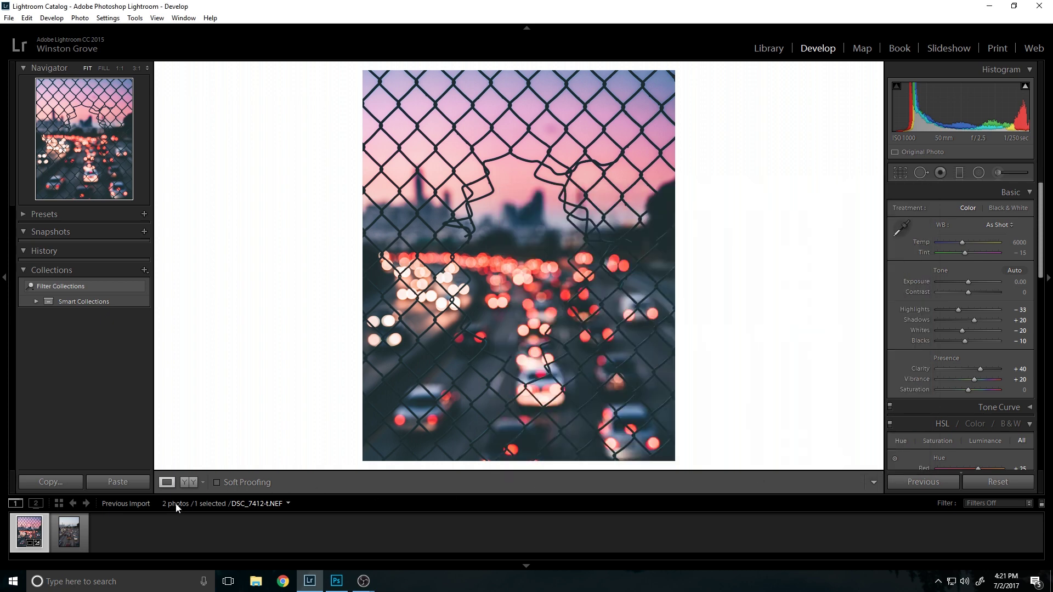
left_click(76, 522)
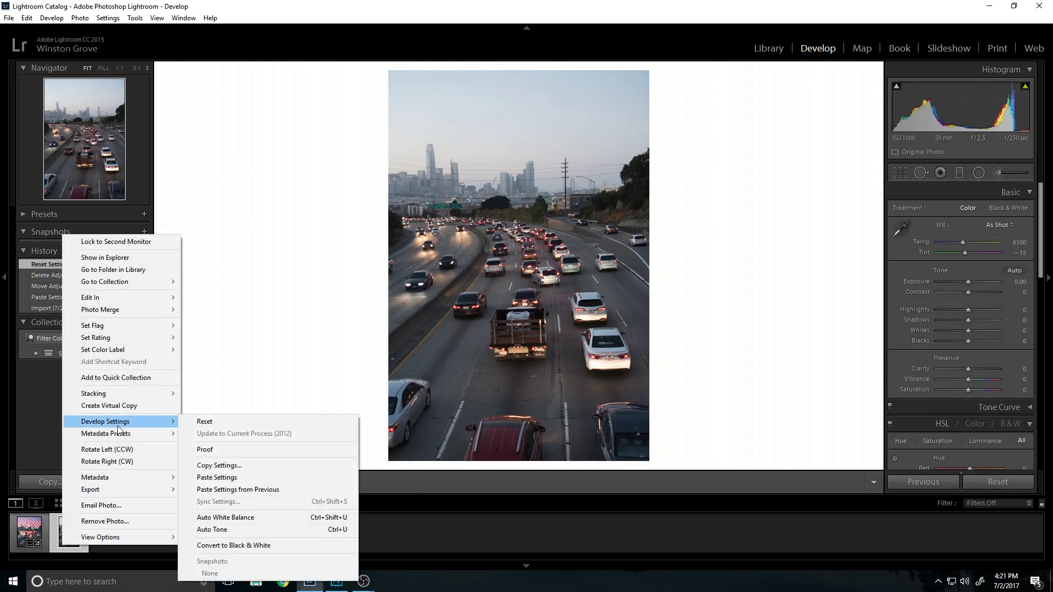
left_click(236, 479)
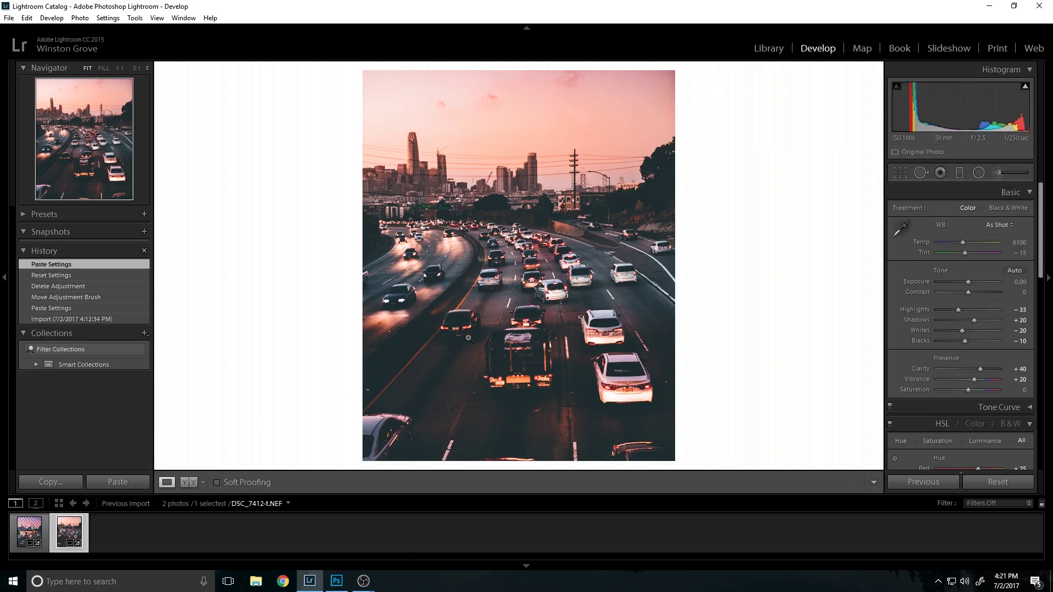
Step: Open the Adjustment Brush and inspect the fence photo's brush adjustment pin
left_click(1003, 172)
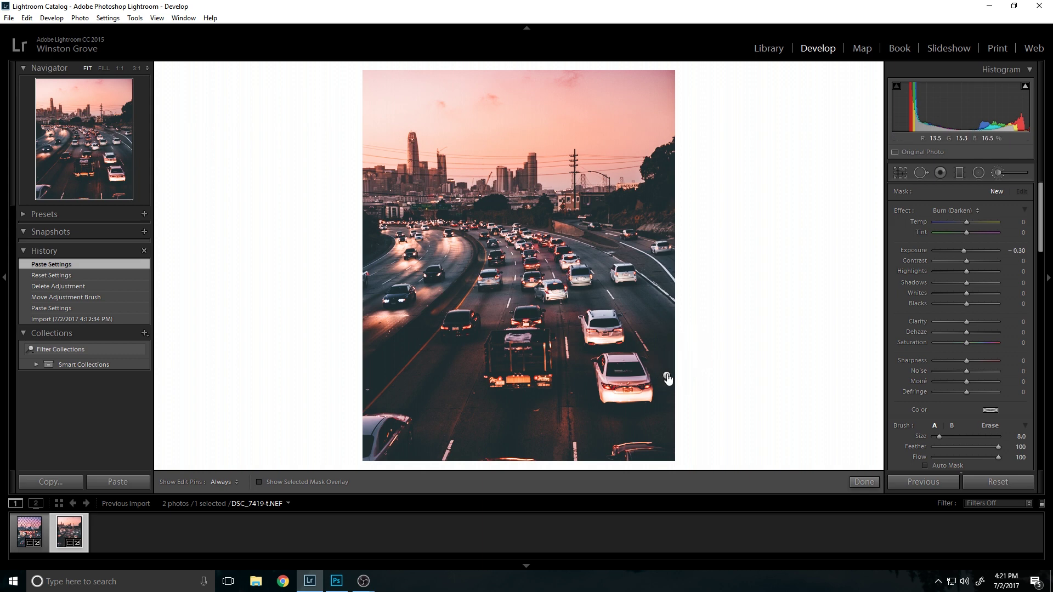
left_click(23, 530)
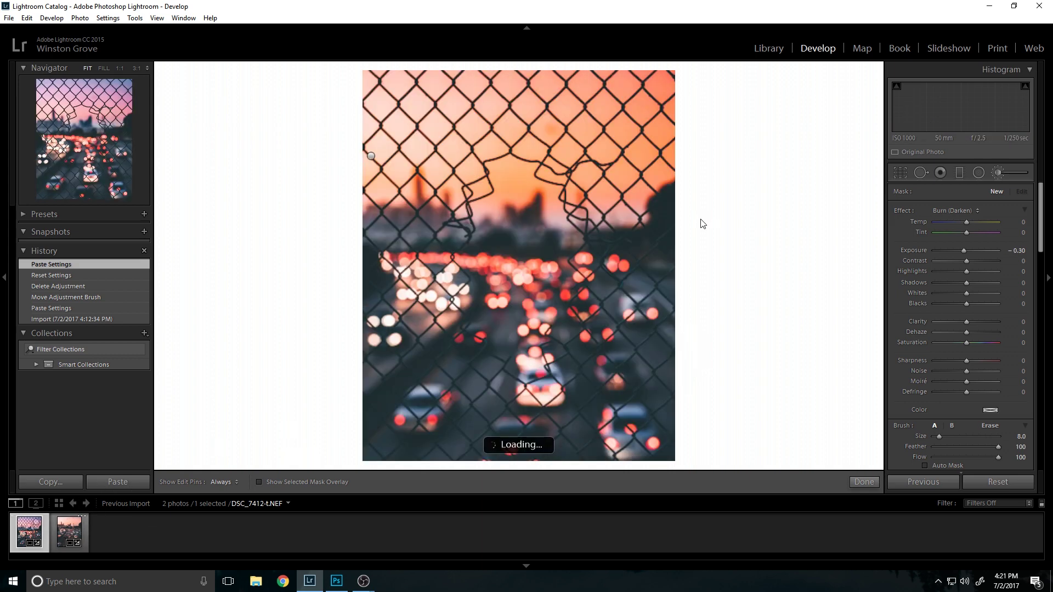
left_click(372, 156)
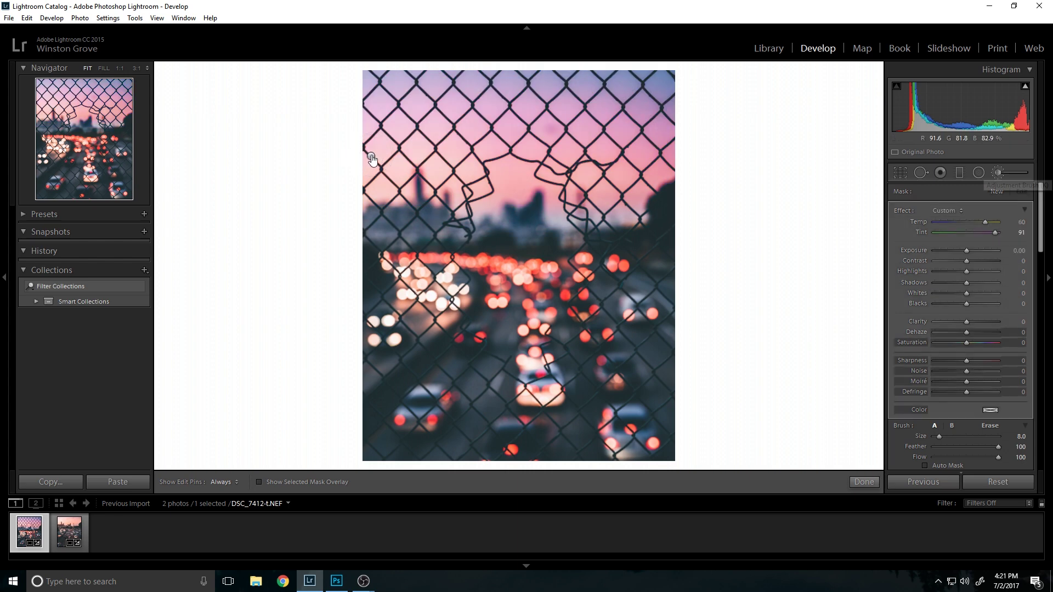
Step: Delete the pasted brush adjustment pin from the highway photo and close the Adjustment Brush
left_click(68, 528)
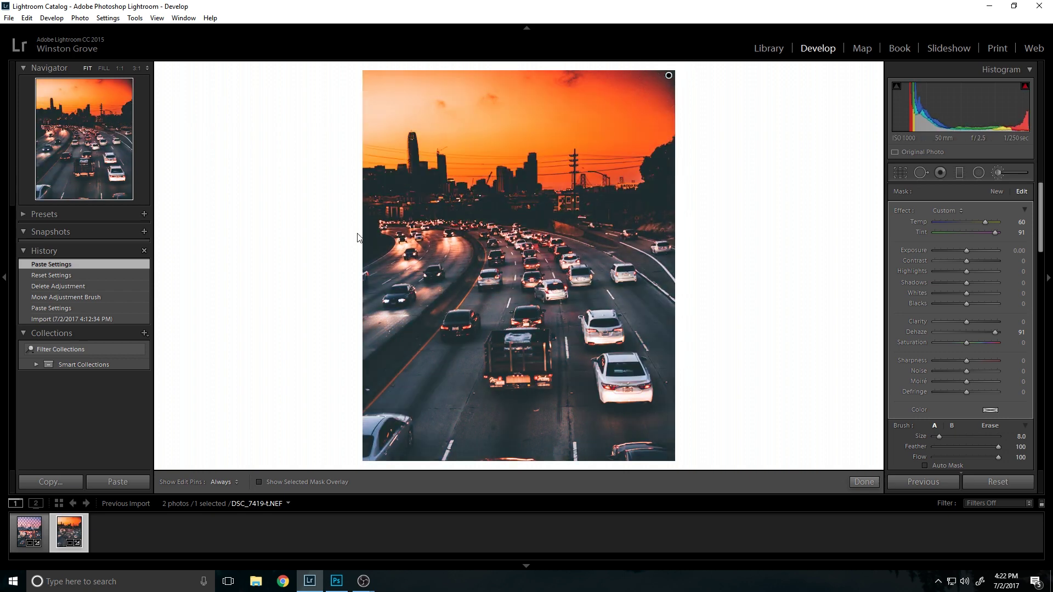
left_click_drag(665, 75, 668, 75)
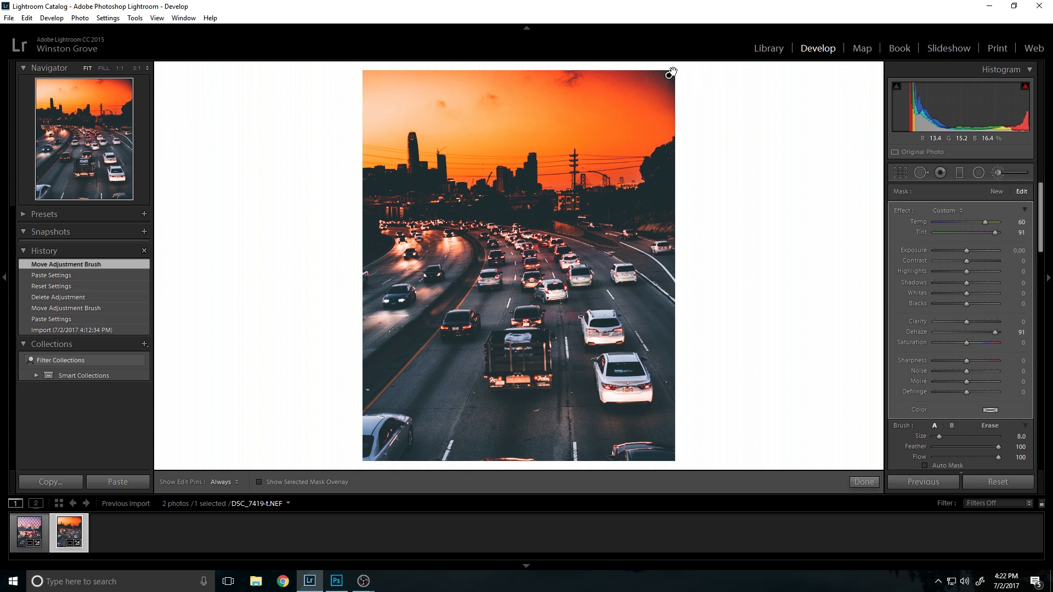
key("Delete")
left_click(1006, 174)
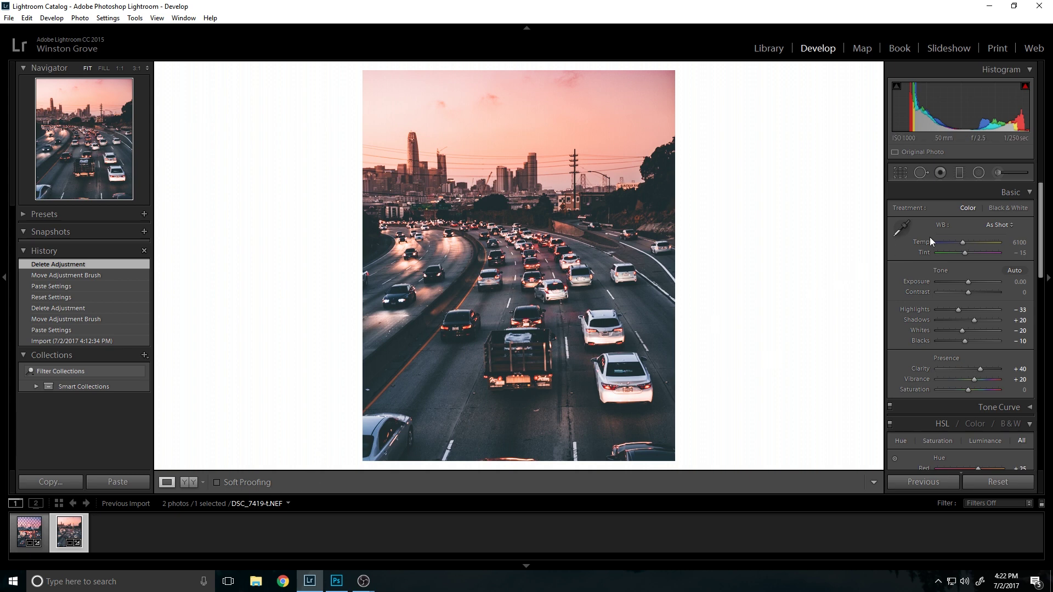
Step: Raise Exposure to +0.10 and set the white balance Temp to 5650, then 5700
left_click(969, 284)
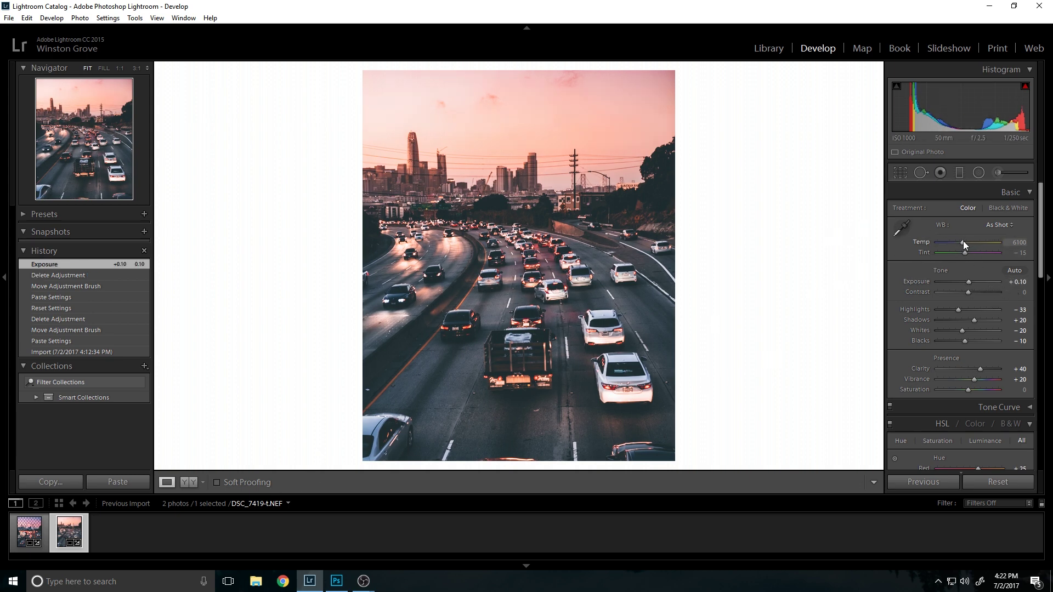
scroll(963, 241, "down", 5)
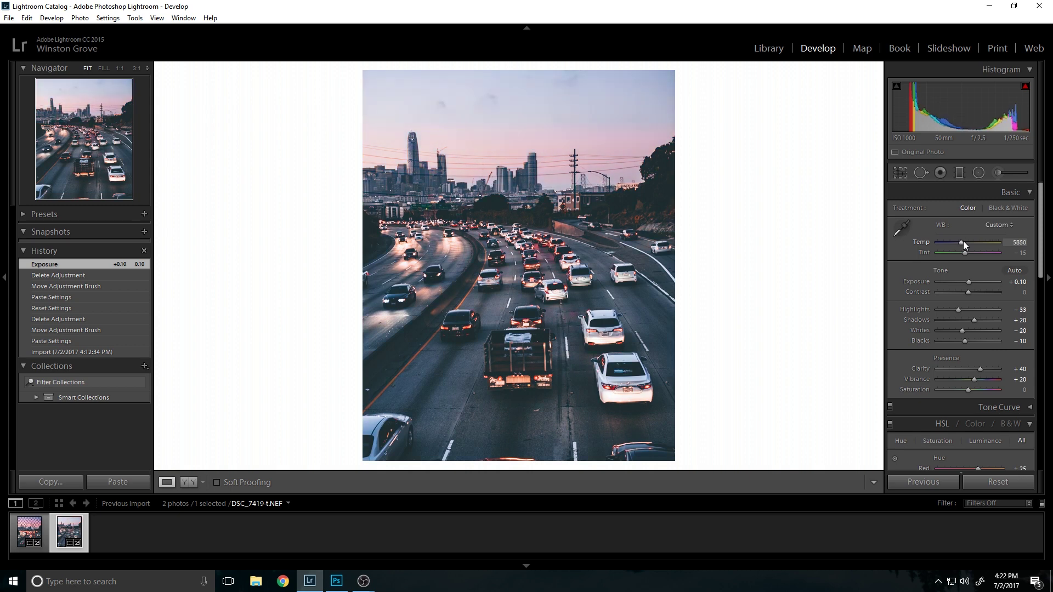
left_click(1017, 244)
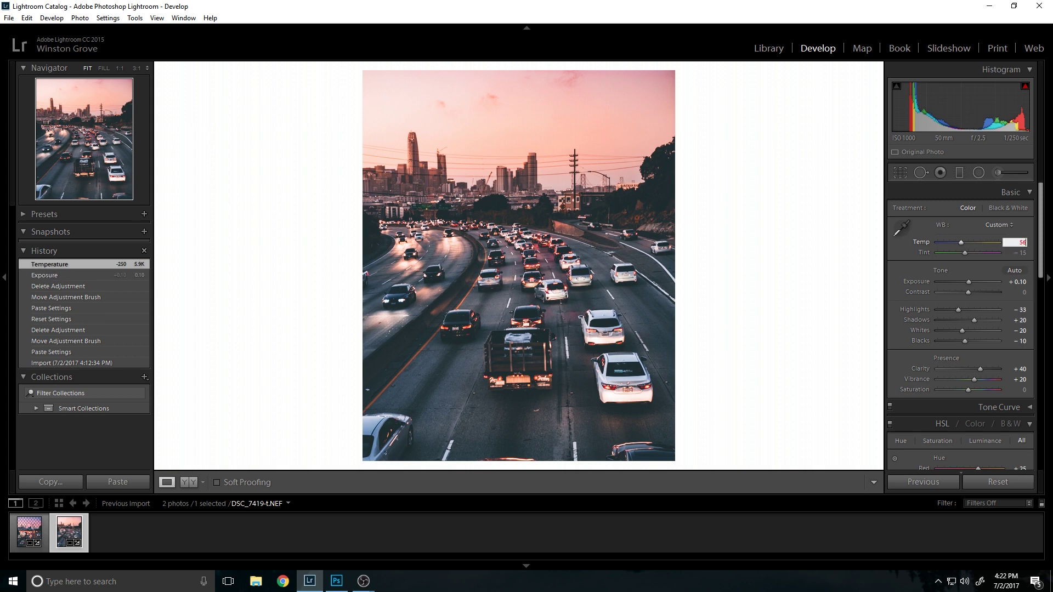
type("5650")
key("Return")
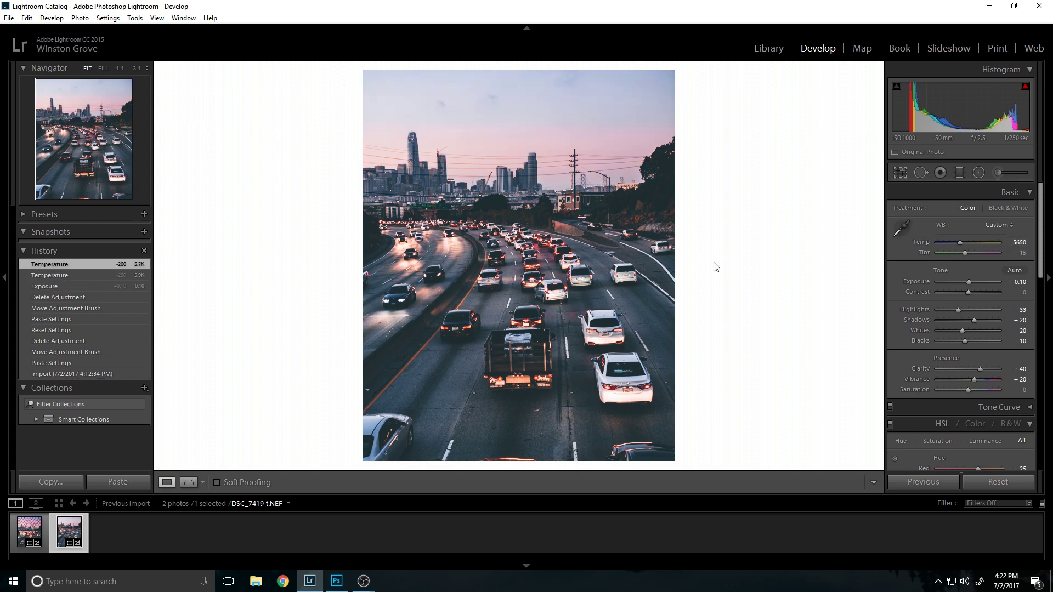
left_click(1018, 242)
key("Return")
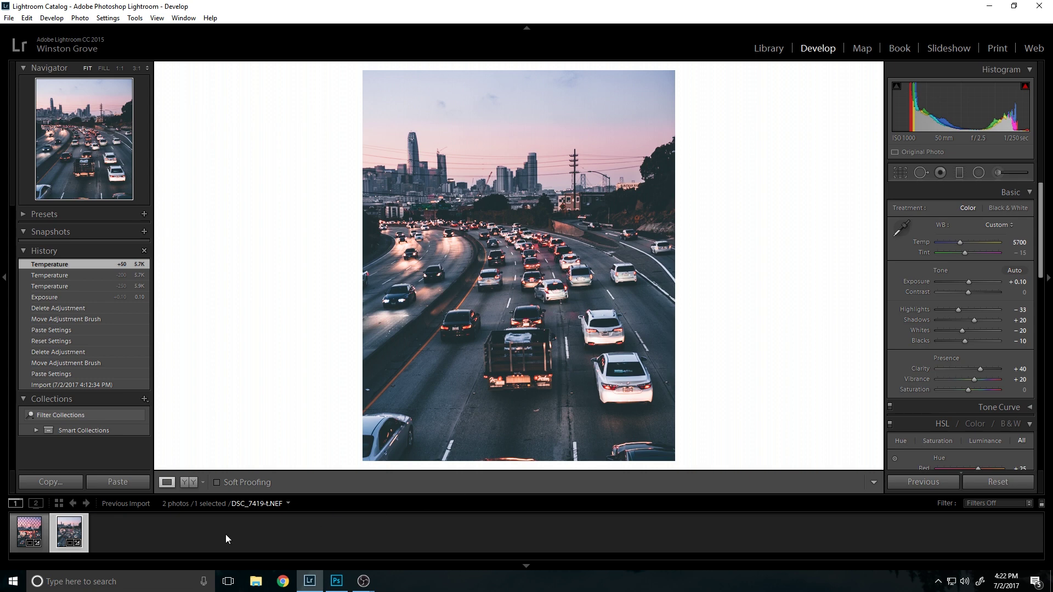
Step: Switch back and forth between the fence and highway photos to compare their looks
left_click(30, 535)
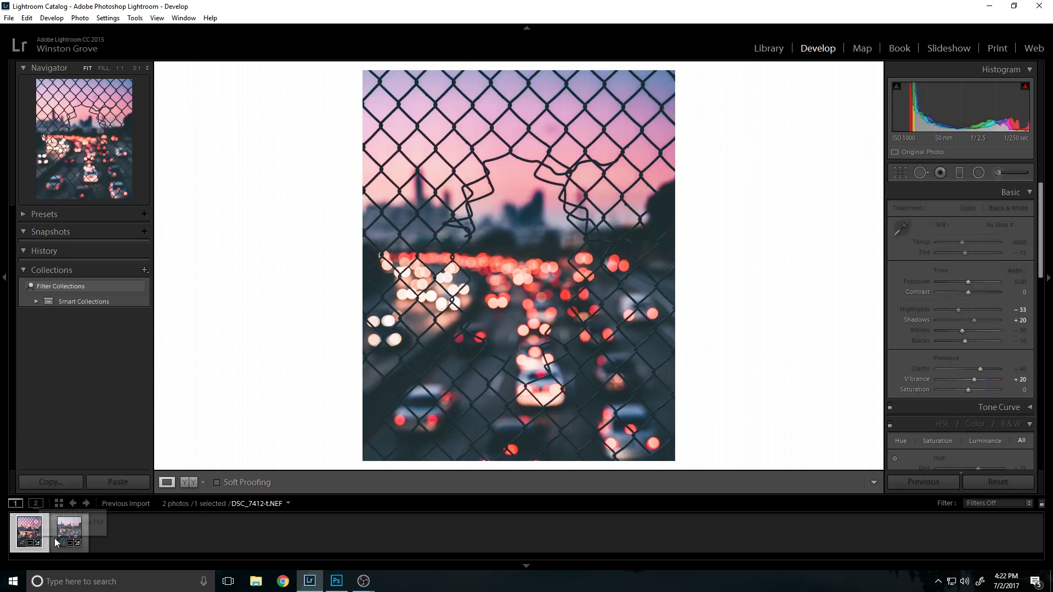
left_click(60, 542)
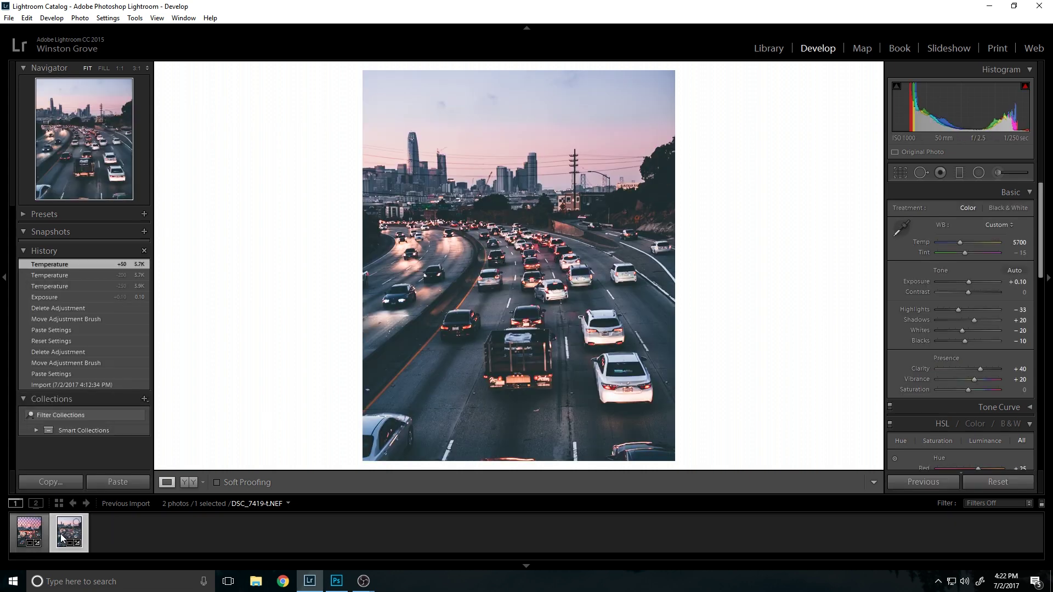
left_click(30, 533)
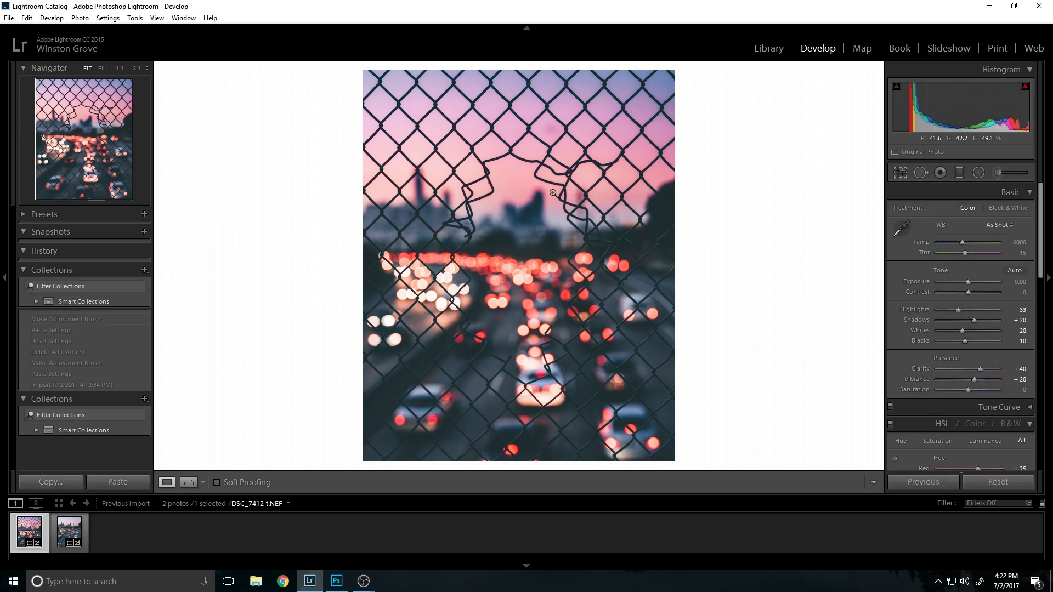
left_click(69, 532)
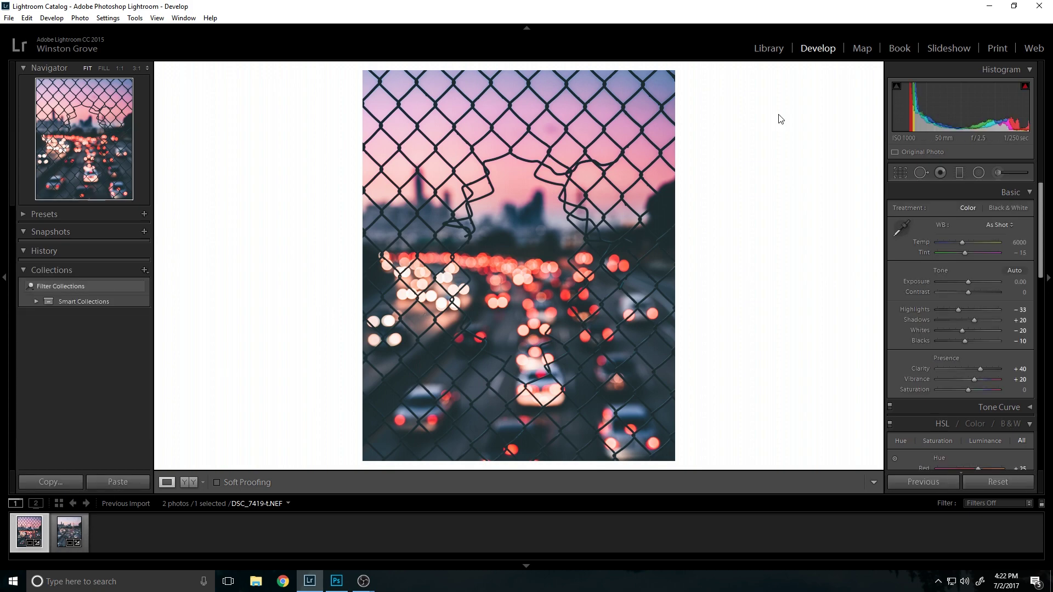
Step: Minimize and restore Lightroom, then start the Crop Overlay on the fence photo
left_click(994, 6)
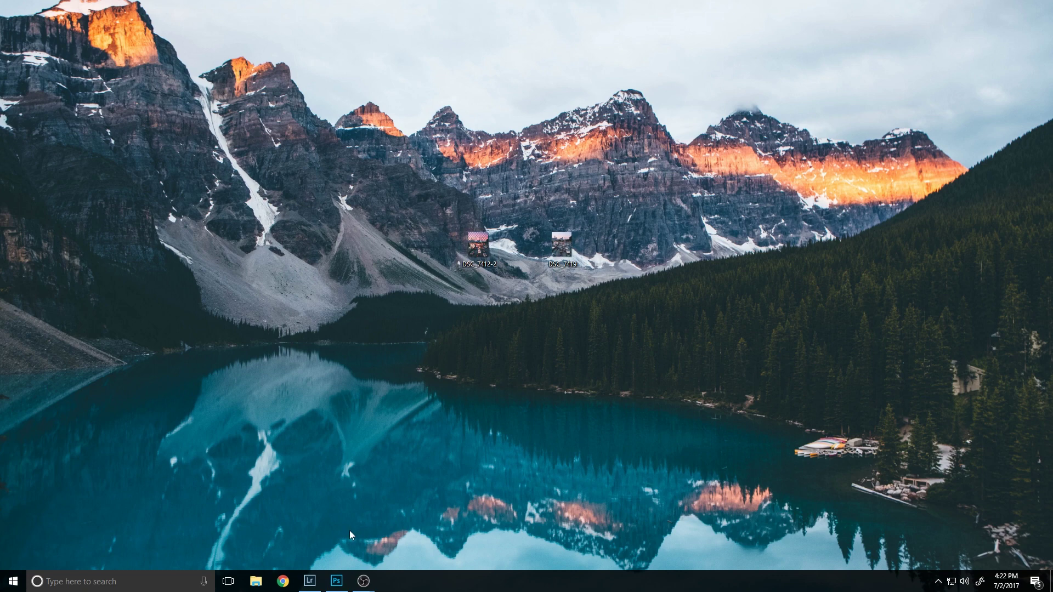
left_click(317, 588)
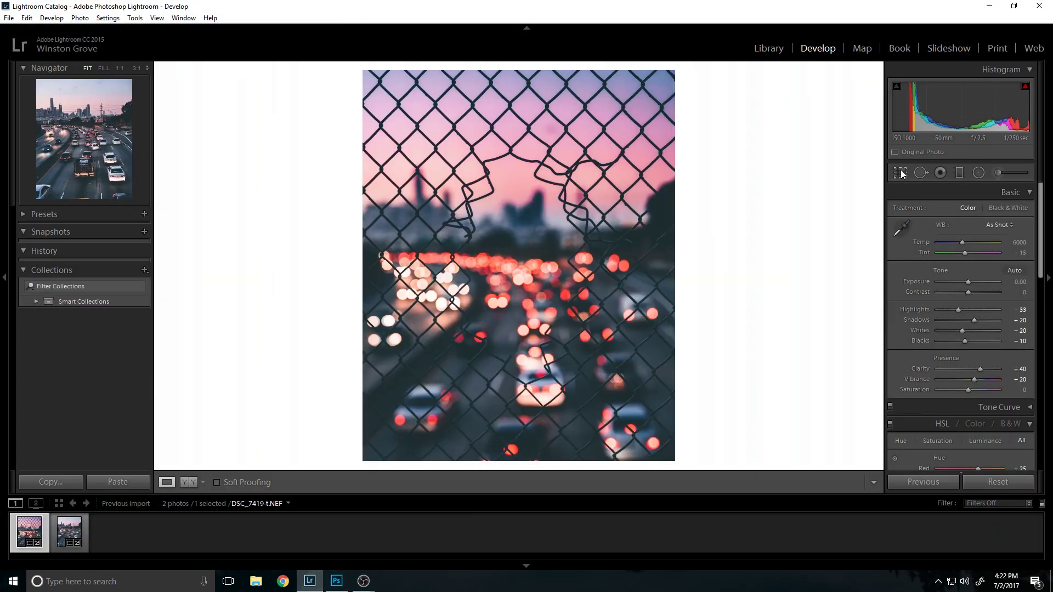
left_click(901, 172)
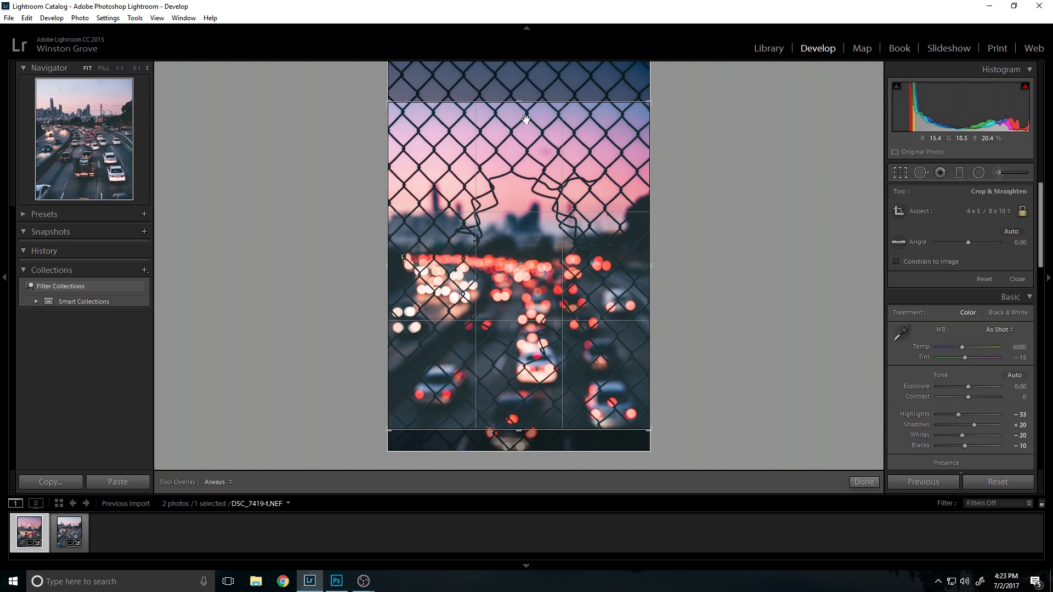
Step: Check the crop aspect choices, then inspect the Photoshop fence and highway layers and zoom to 25%
left_click(992, 211)
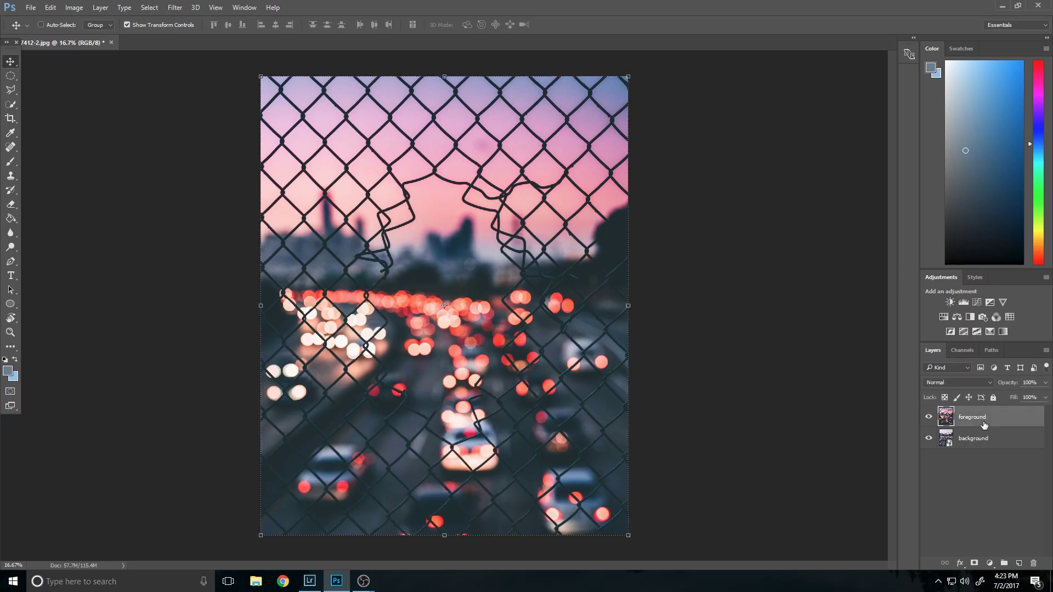
left_click(986, 441)
left_click(977, 422)
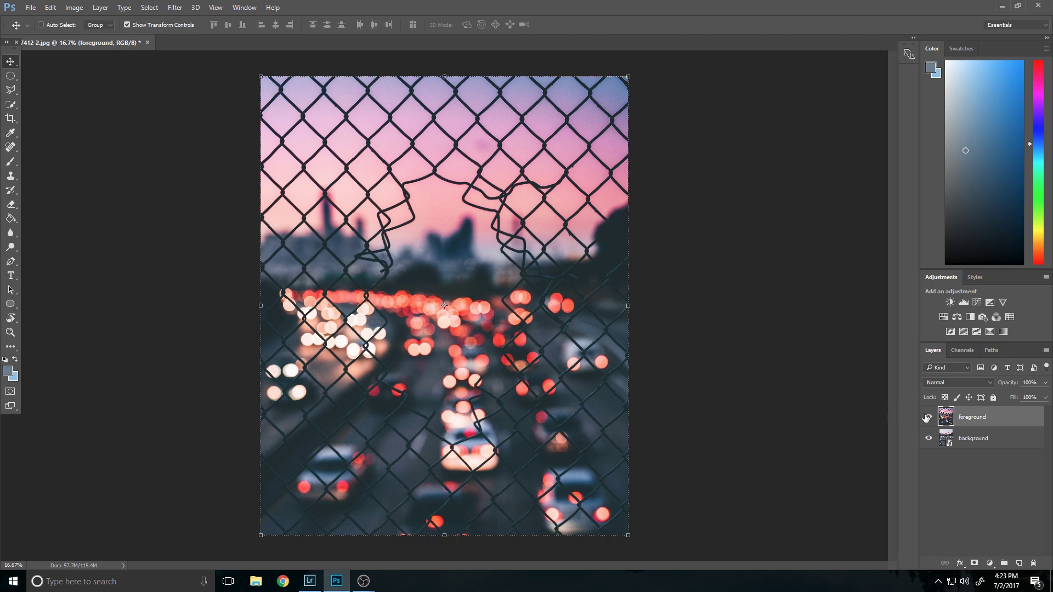
left_click(929, 418)
left_click(930, 418)
key("ctrl+plus")
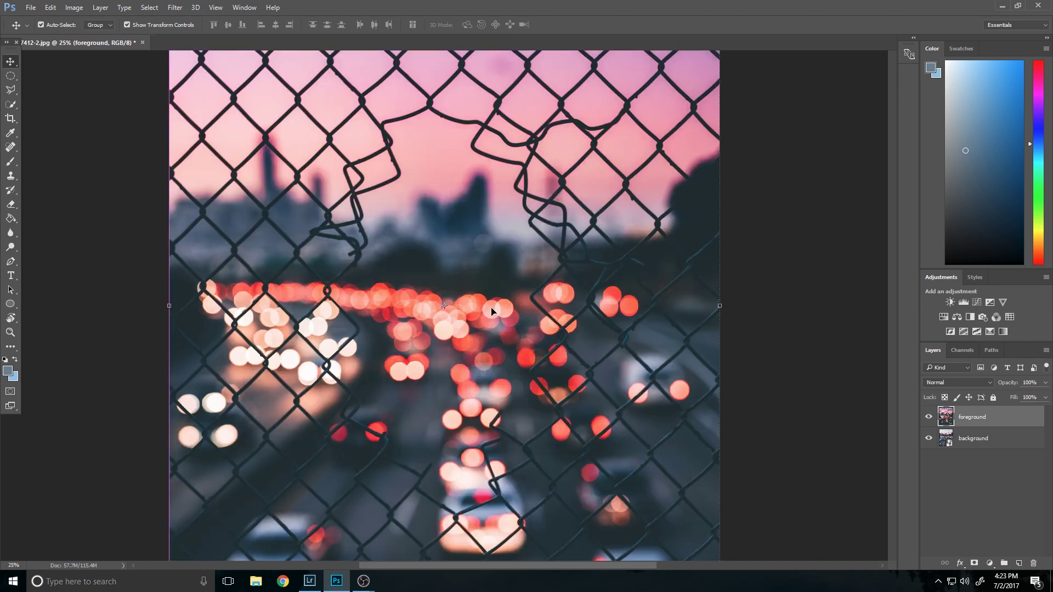
Step: Zoom to 50% on the fence hole and choose the Polygonal Lasso Tool
key("ctrl+plus")
scroll(492, 308, "up", 2)
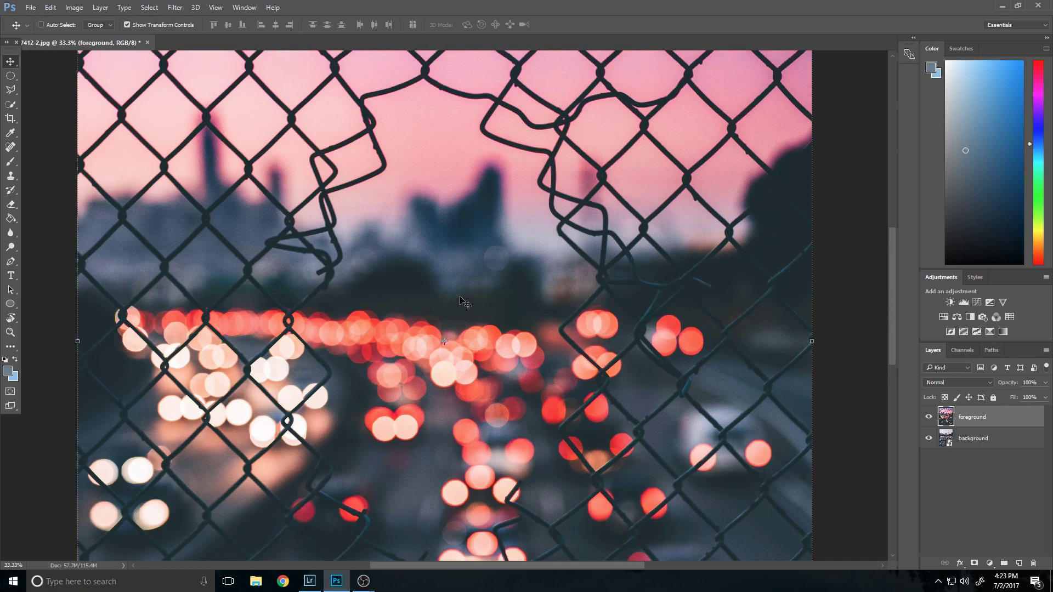
left_click(11, 89)
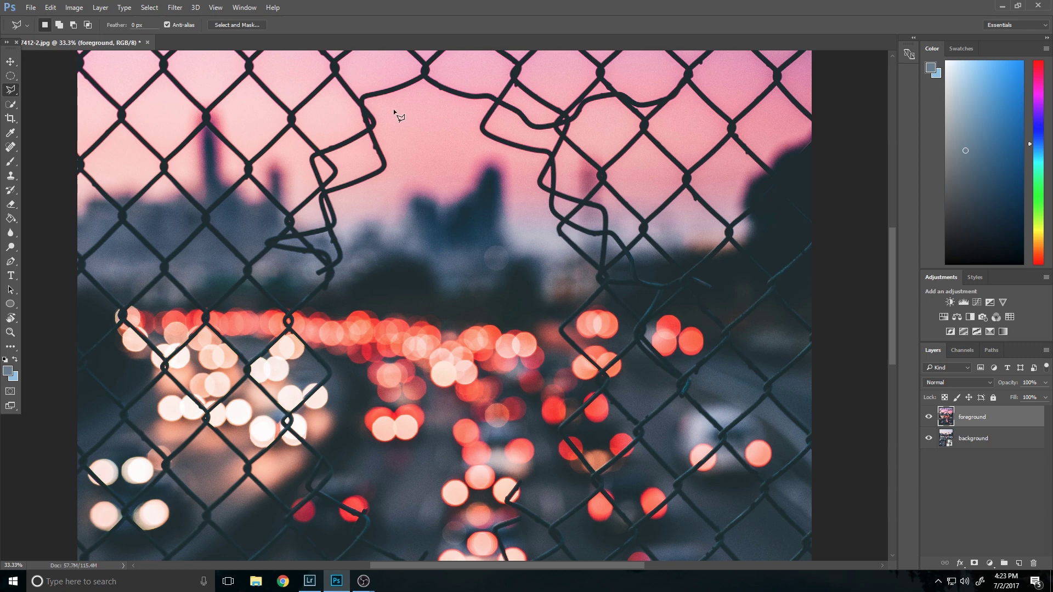
scroll(390, 113, "up", 3)
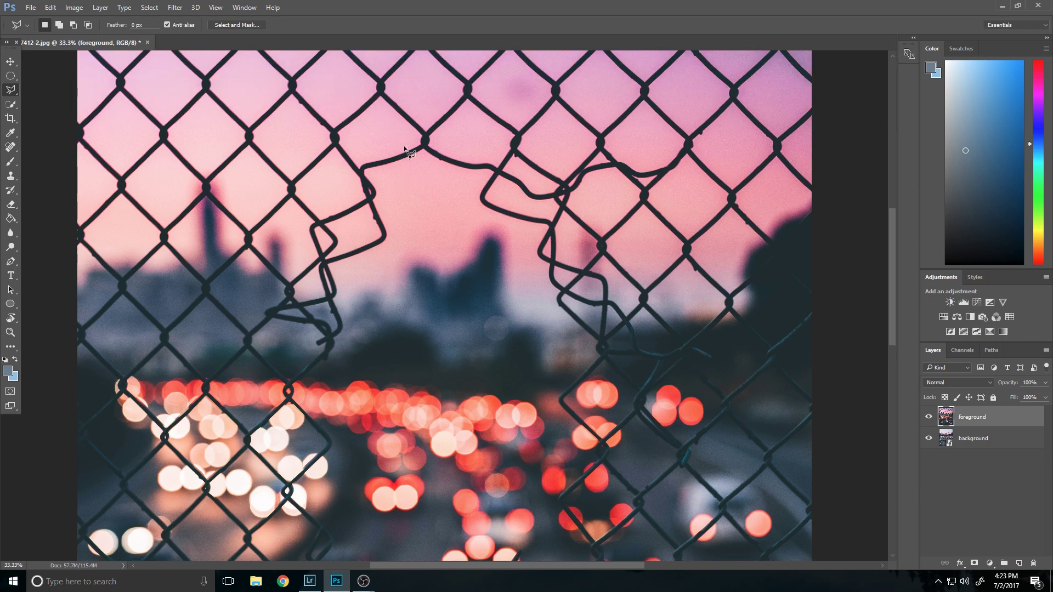
key("ctrl+plus")
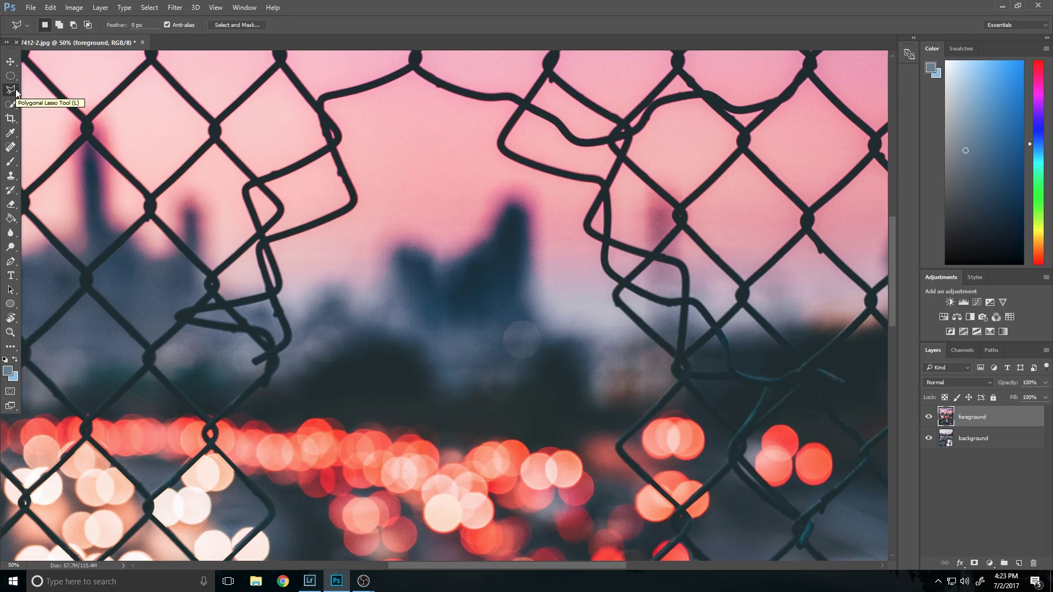
right_click(12, 91)
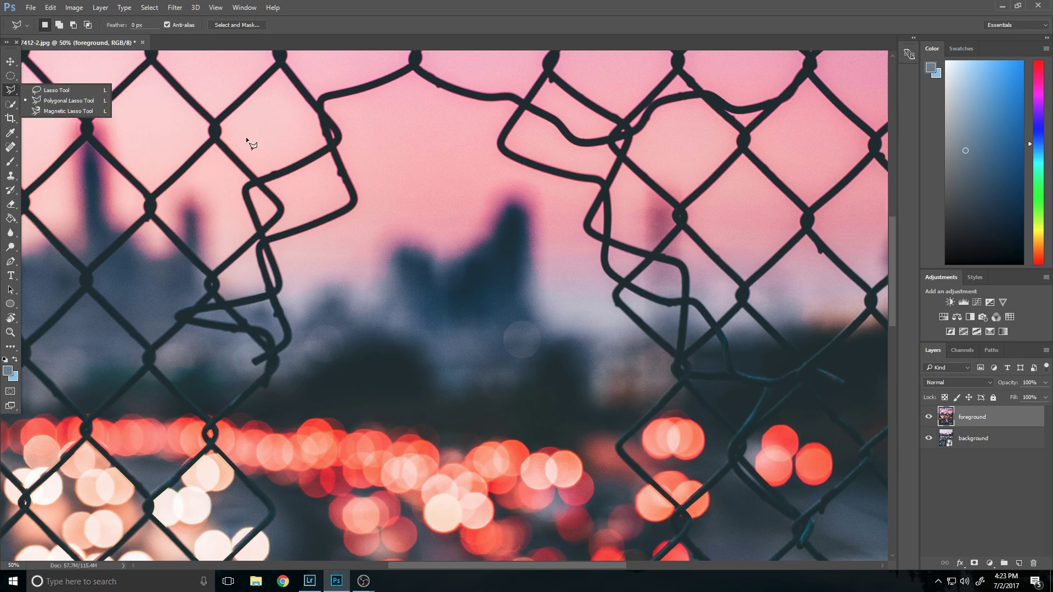
Step: Trace a closed selection around the torn fence hole's broken wires
left_click(324, 102)
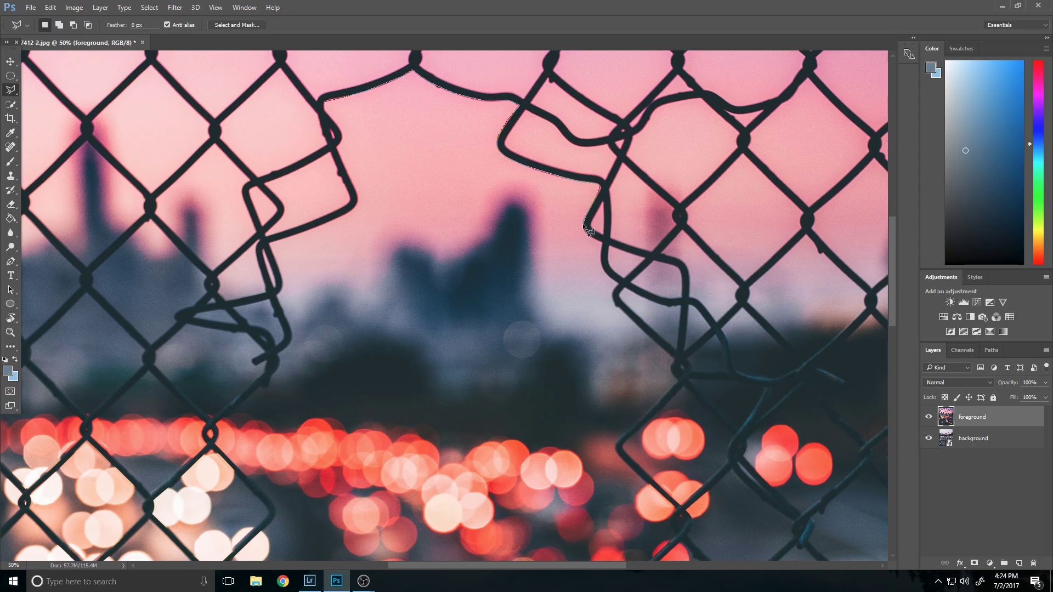
scroll(617, 450, "down", 5)
scroll(291, 258, "up", 4)
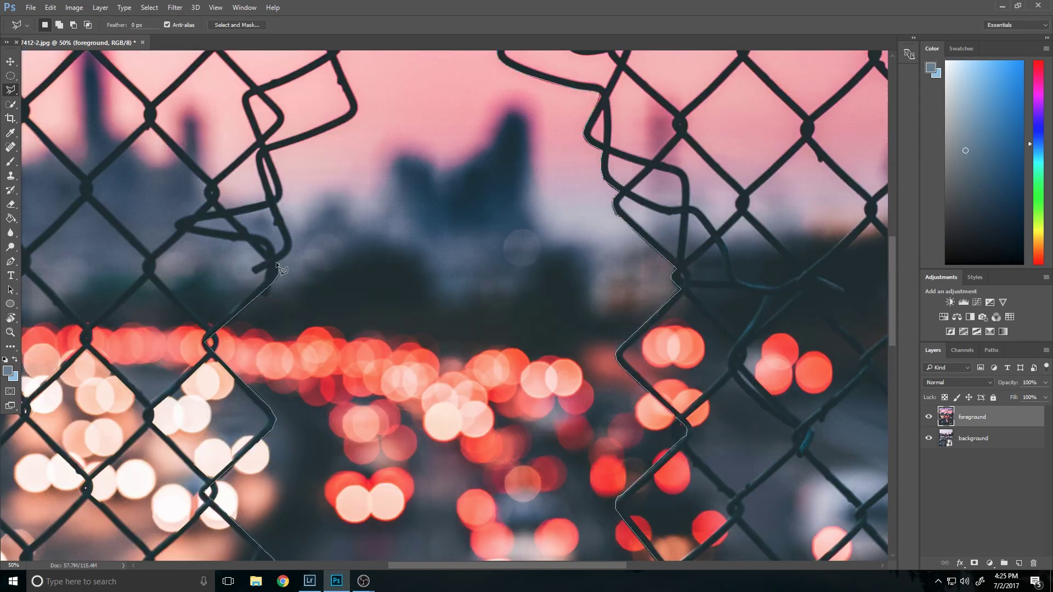
key("ctrl+minus")
key("ctrl+minus")
scroll(258, 294, "down", 1)
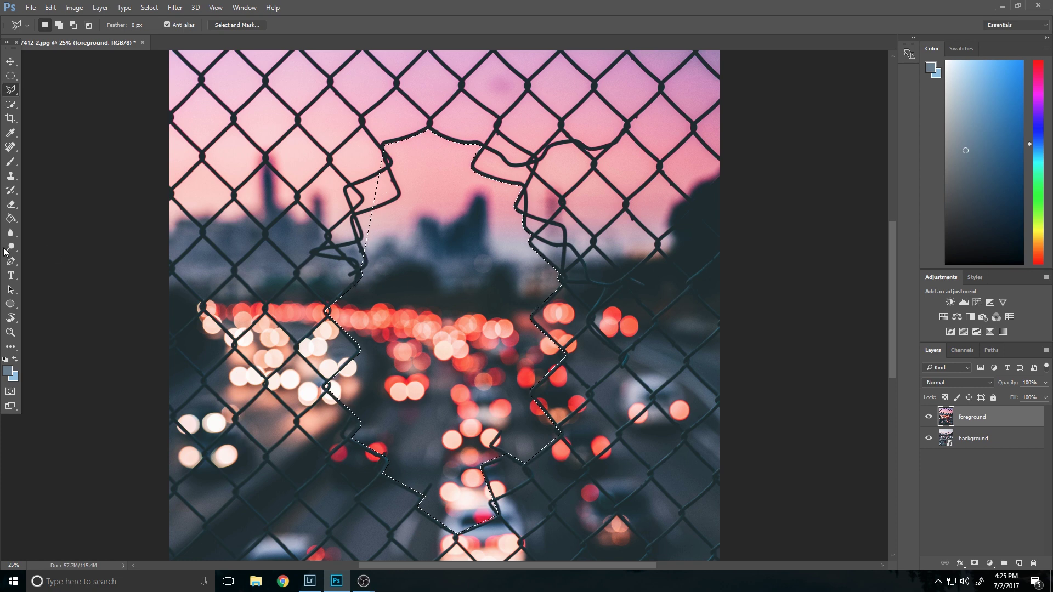
left_click(10, 204)
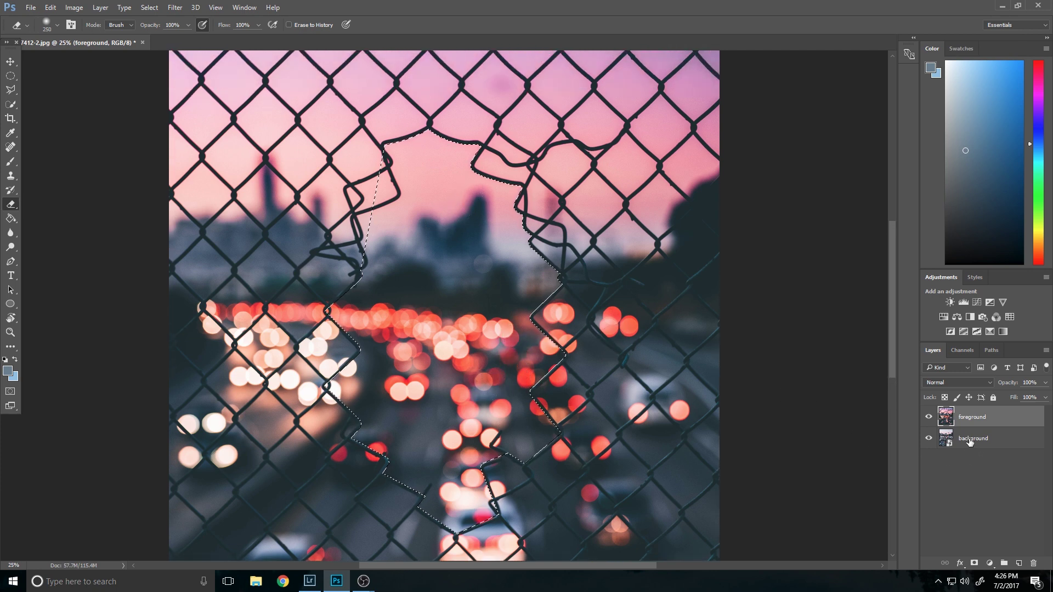
left_click(970, 440)
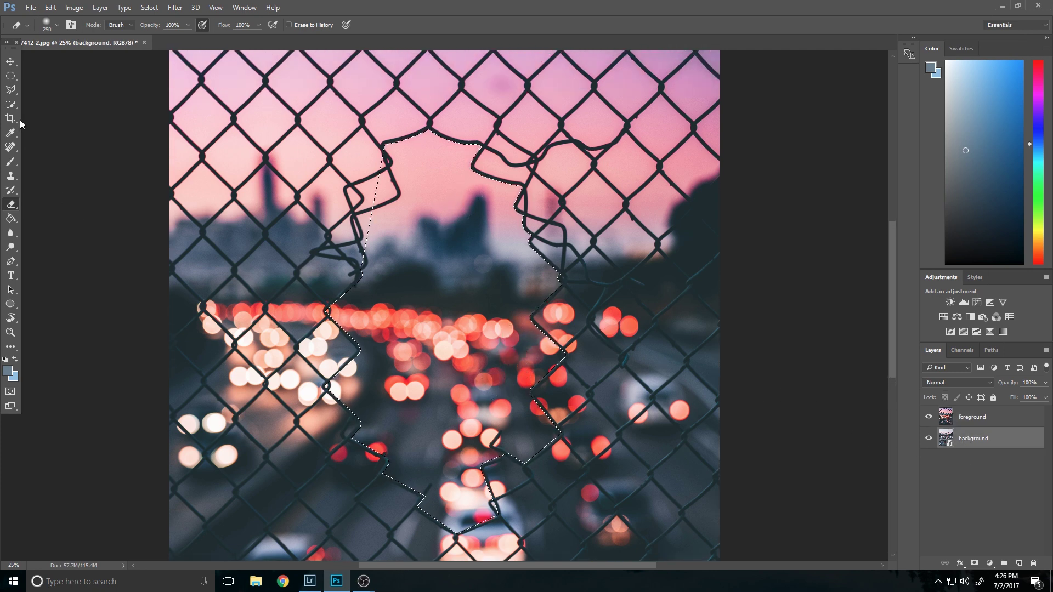
left_click(5, 90)
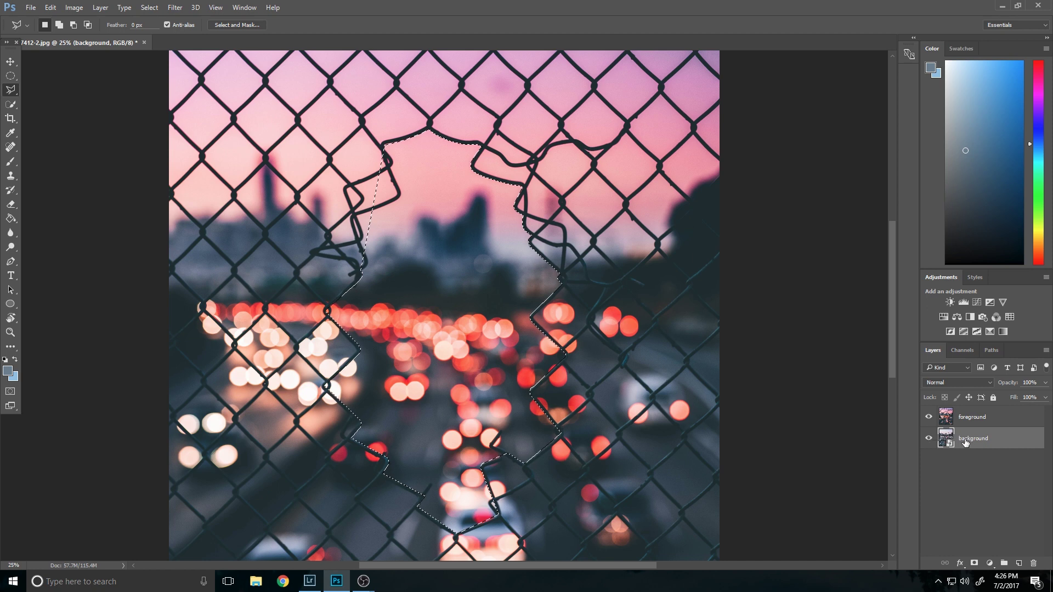
right_click(455, 322)
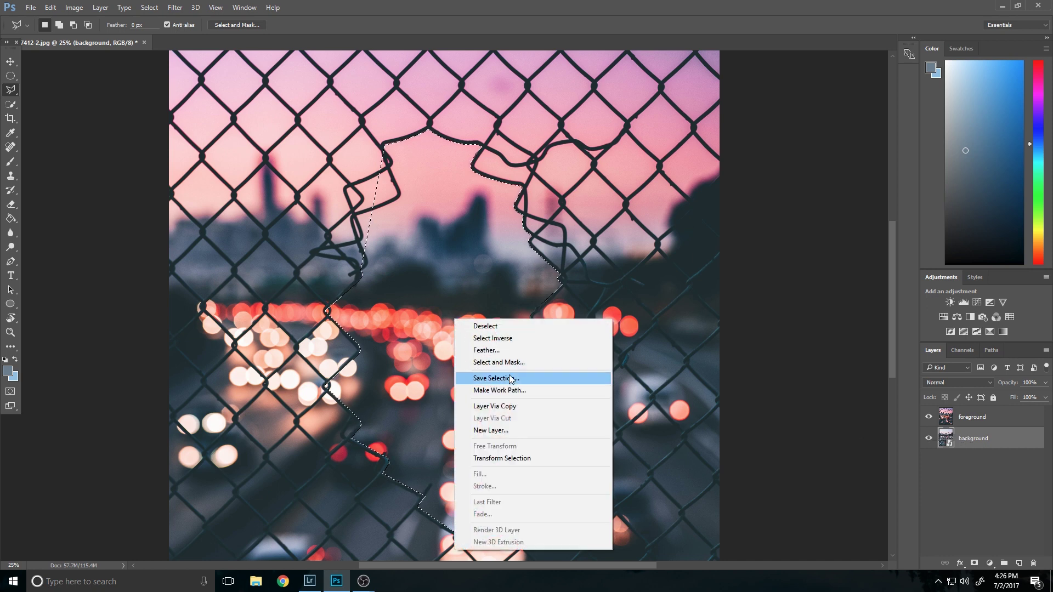
left_click(510, 405)
left_click_drag(972, 458, 965, 415)
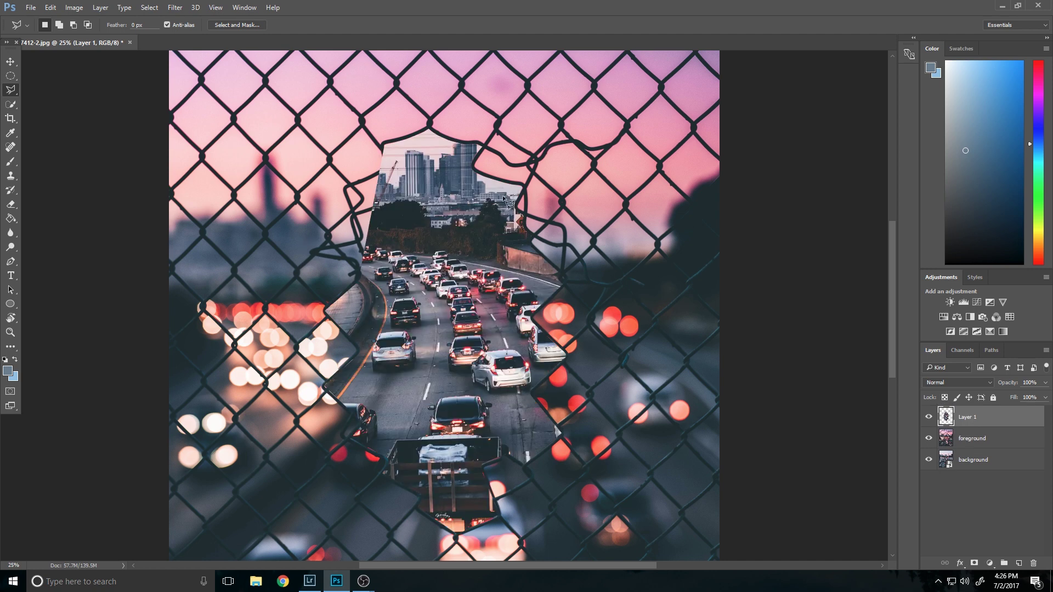
key("ctrl+bracketleft")
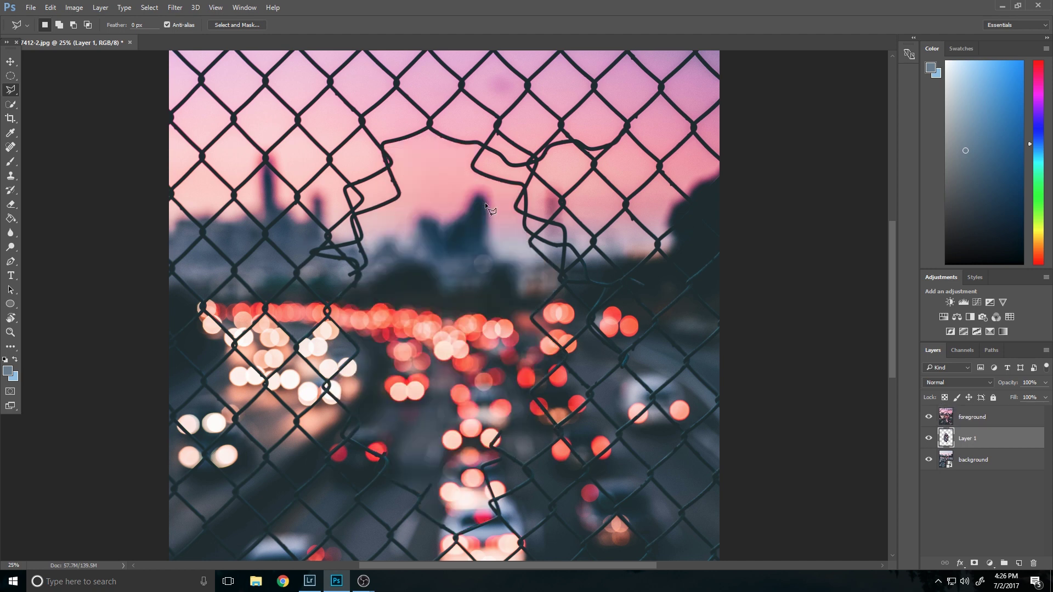
key("Delete")
left_click(976, 418)
key("ctrl+shift+d")
Step: Erase the blurred foreground inside the hole selection with the Eraser, then deselect
key("e")
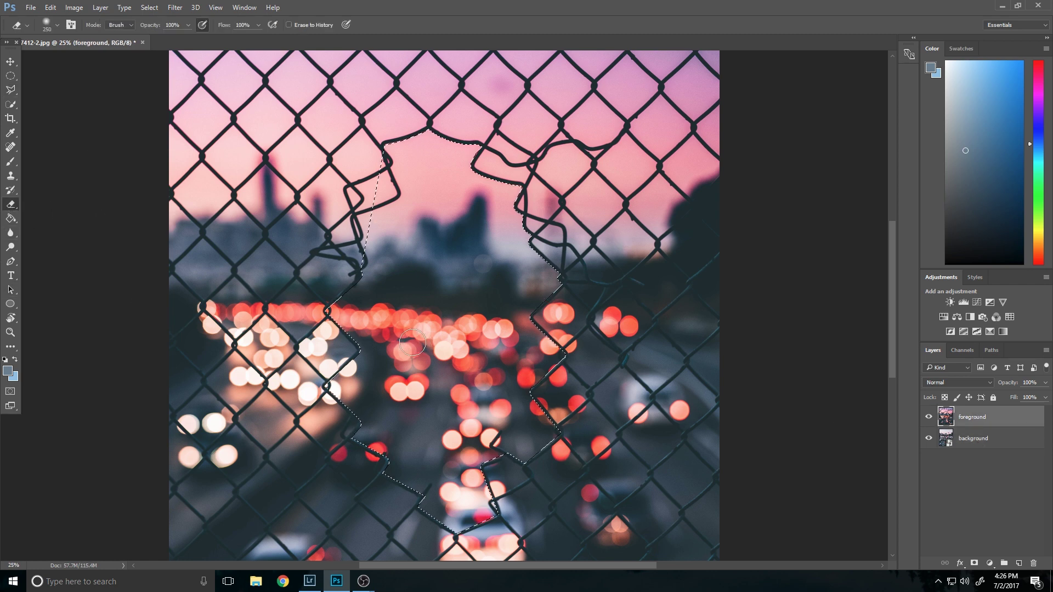
mouse_move(384, 344)
left_mouse_down()
mouse_move(353, 388)
mouse_move(401, 466)
mouse_move(450, 511)
mouse_move(475, 516)
mouse_move(493, 478)
mouse_move(458, 463)
mouse_move(527, 433)
mouse_move(543, 373)
mouse_move(441, 403)
mouse_move(565, 329)
mouse_move(455, 247)
mouse_move(329, 274)
mouse_move(350, 267)
mouse_move(384, 153)
mouse_move(472, 159)
mouse_move(516, 181)
mouse_move(499, 219)
mouse_move(526, 324)
mouse_move(499, 225)
mouse_move(373, 264)
mouse_move(367, 317)
left_mouse_up()
key("ctrl+d")
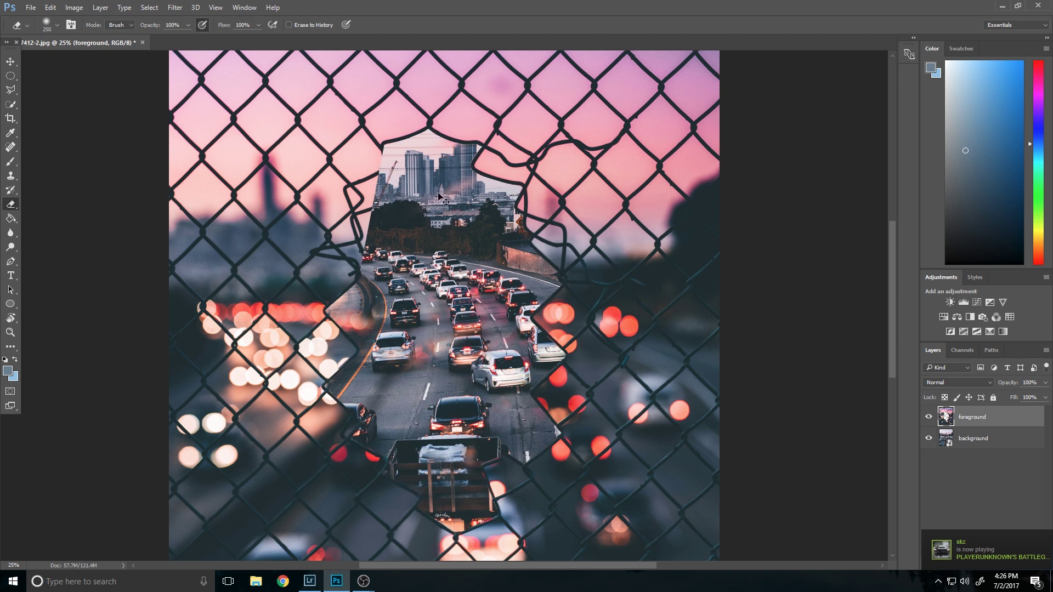
key("ctrl+z")
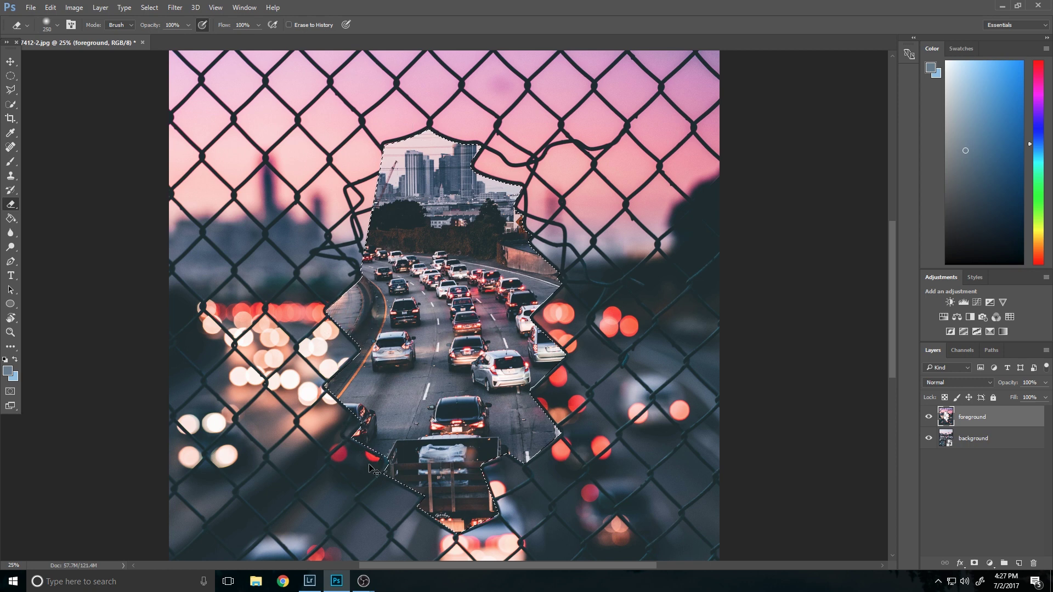
key("ctrl+d")
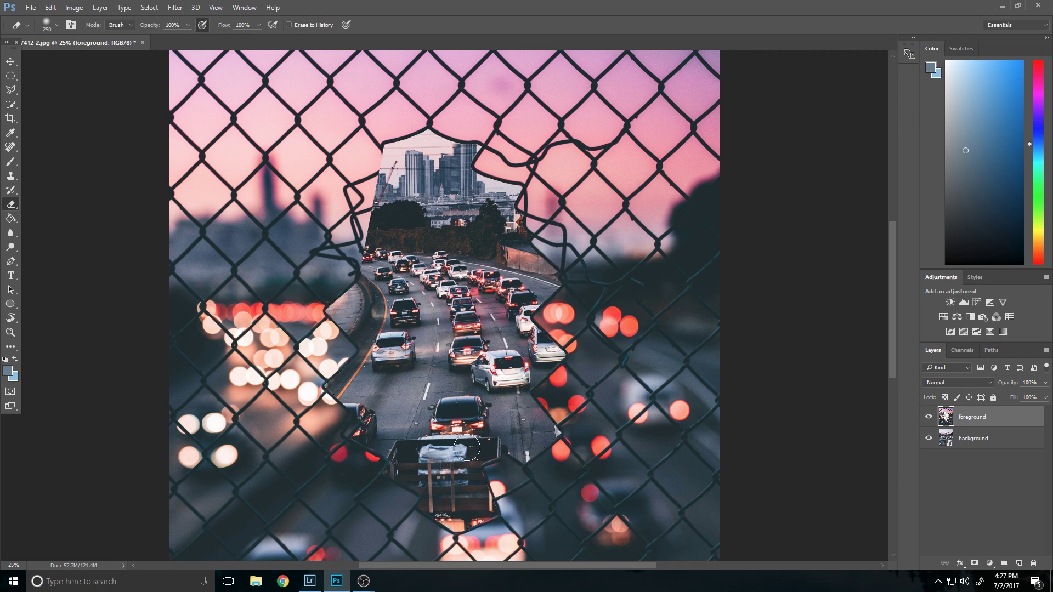
Step: Move the background highway layer down-right, nudge it with Shift+arrows, and zoom to 50%
left_click(968, 441)
scroll(315, 293, "down", 3)
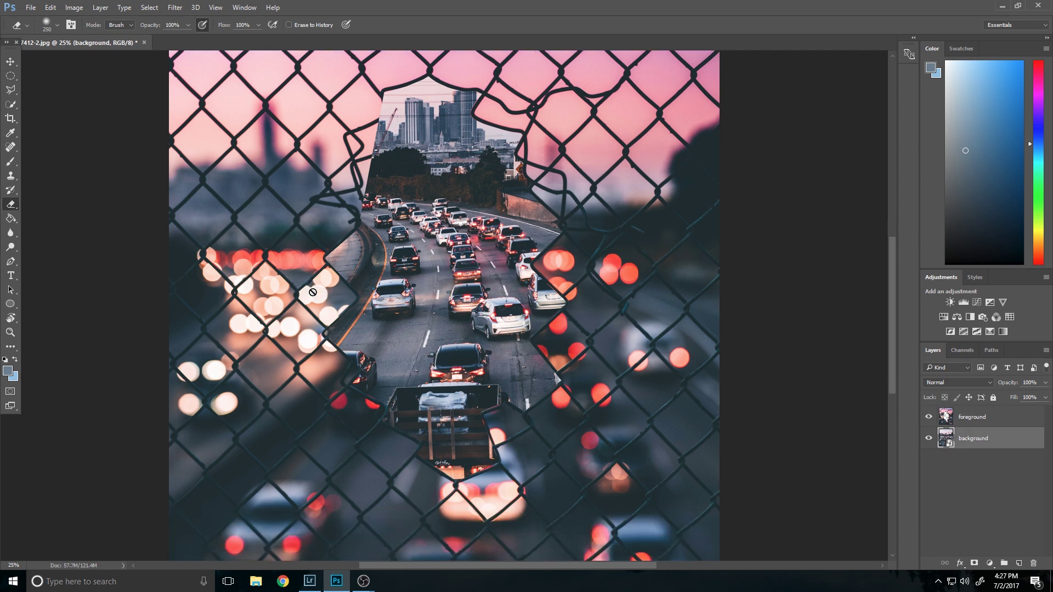
scroll(242, 225, "up", 1)
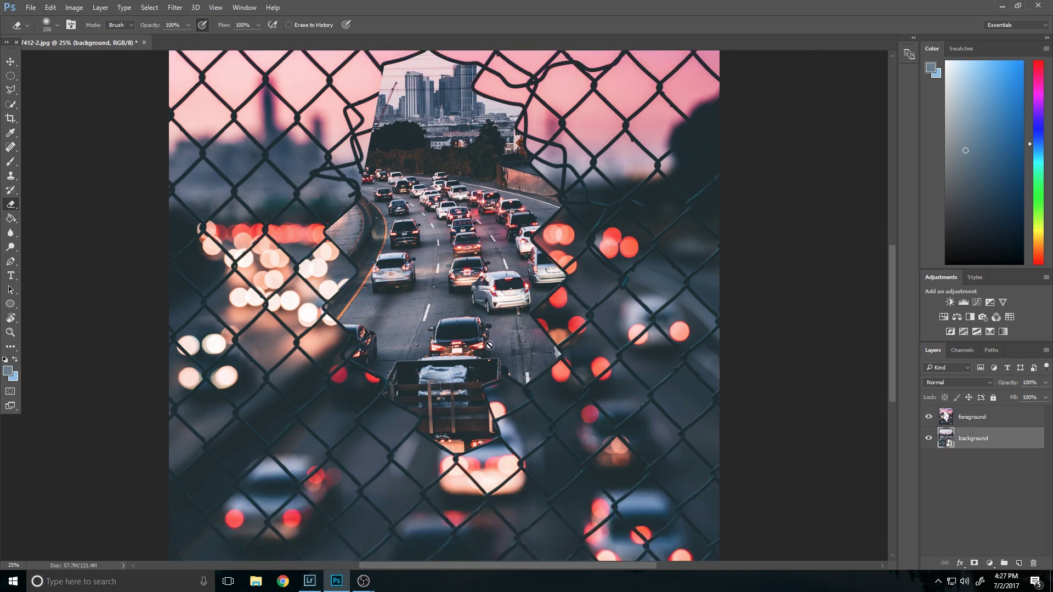
left_click(11, 61)
left_click_drag(548, 277, 576, 340)
key("shift+Down")
key("shift+Down")
key("shift+Right")
key("shift+Right")
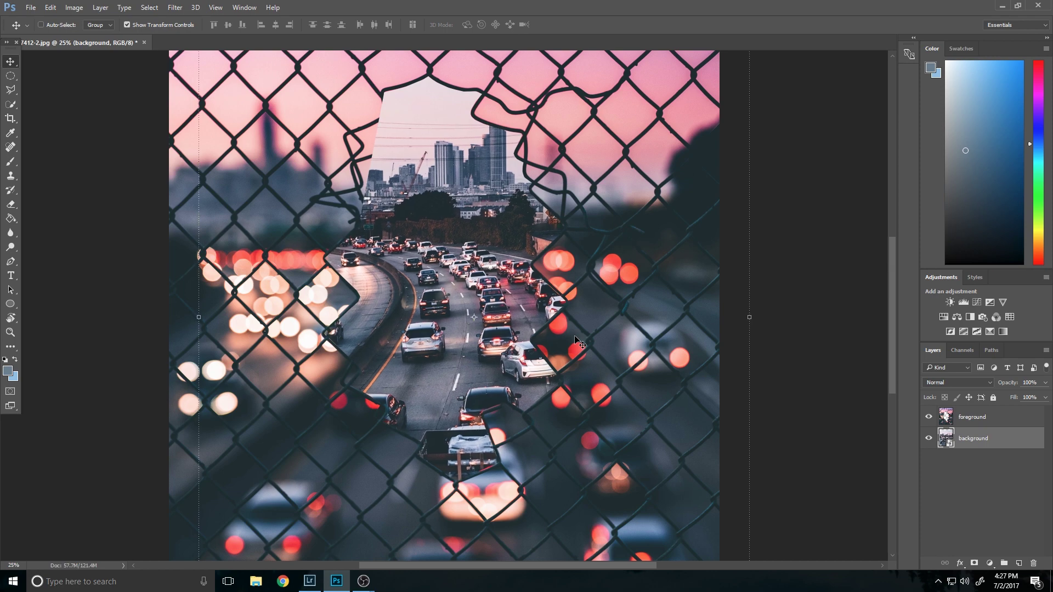
scroll(345, 192, "up", 3)
key("ctrl+plus")
key("ctrl+plus")
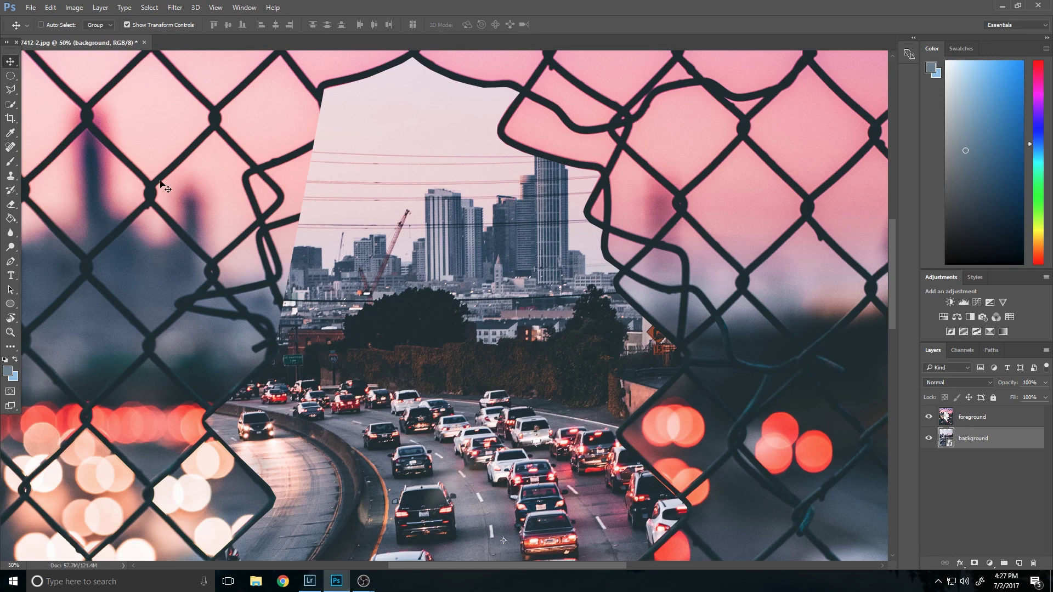
Step: With a 150-size Eraser on the foreground layer, erase leftover fence and the wire stub left of the hole
left_click(10, 205)
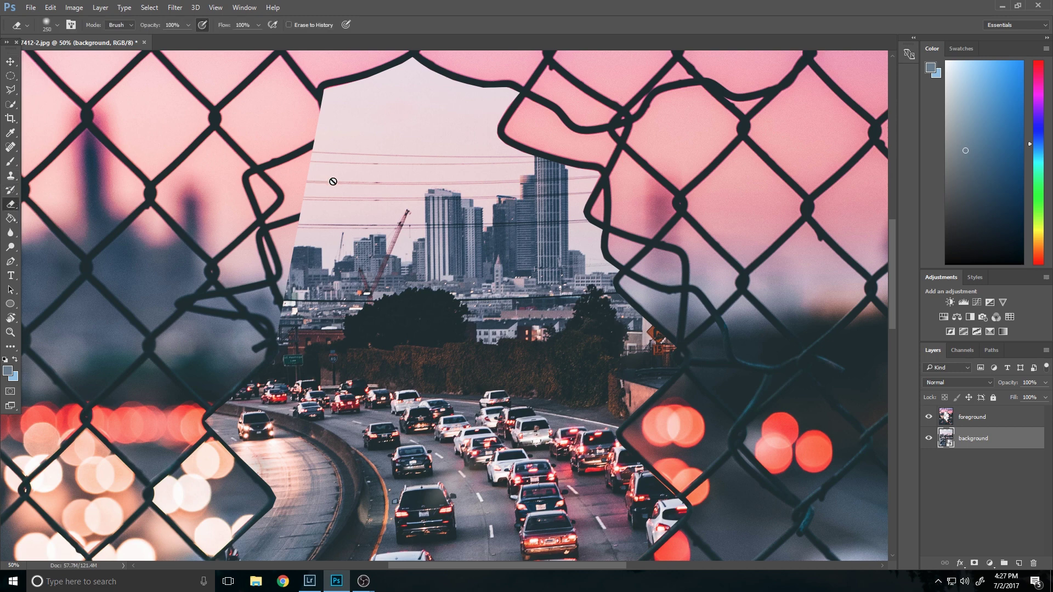
left_click(996, 426)
key("bracketleft")
key("bracketleft")
key("bracketleft")
key("bracketleft")
key("bracketleft")
key("bracketleft")
mouse_move(298, 176)
left_mouse_down()
mouse_move(298, 203)
mouse_move(315, 202)
mouse_move(291, 241)
mouse_move(293, 290)
mouse_move(303, 264)
mouse_move(293, 256)
mouse_move(299, 284)
mouse_move(282, 318)
mouse_move(291, 297)
left_mouse_up()
mouse_move(304, 207)
left_mouse_down()
mouse_move(288, 237)
mouse_move(302, 210)
mouse_move(279, 228)
mouse_move(304, 214)
left_mouse_up()
scroll(356, 175, "down", 4)
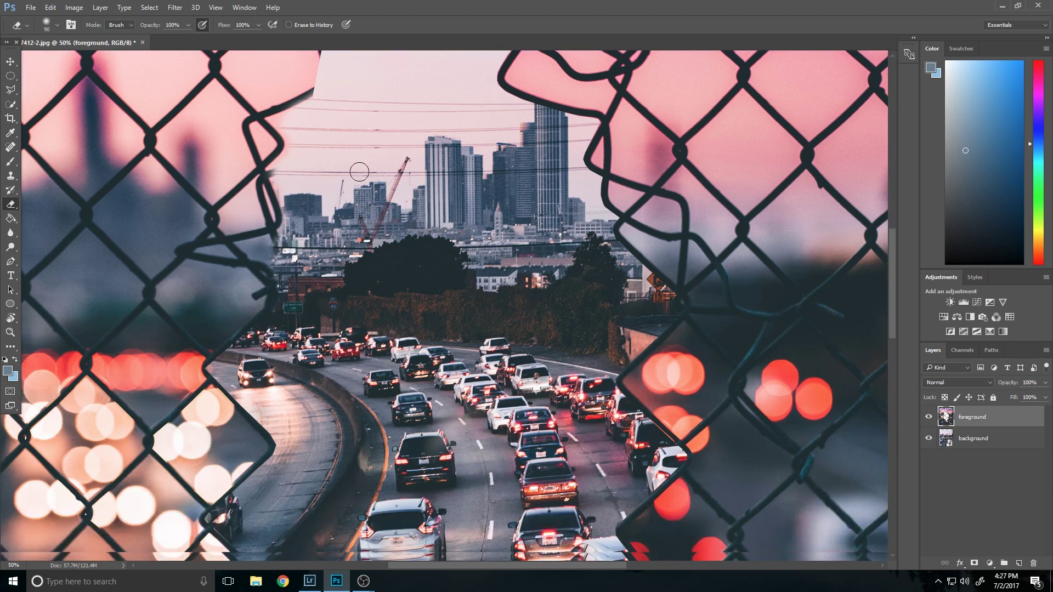
key("ctrl+minus")
key("ctrl+minus")
key("ctrl+minus")
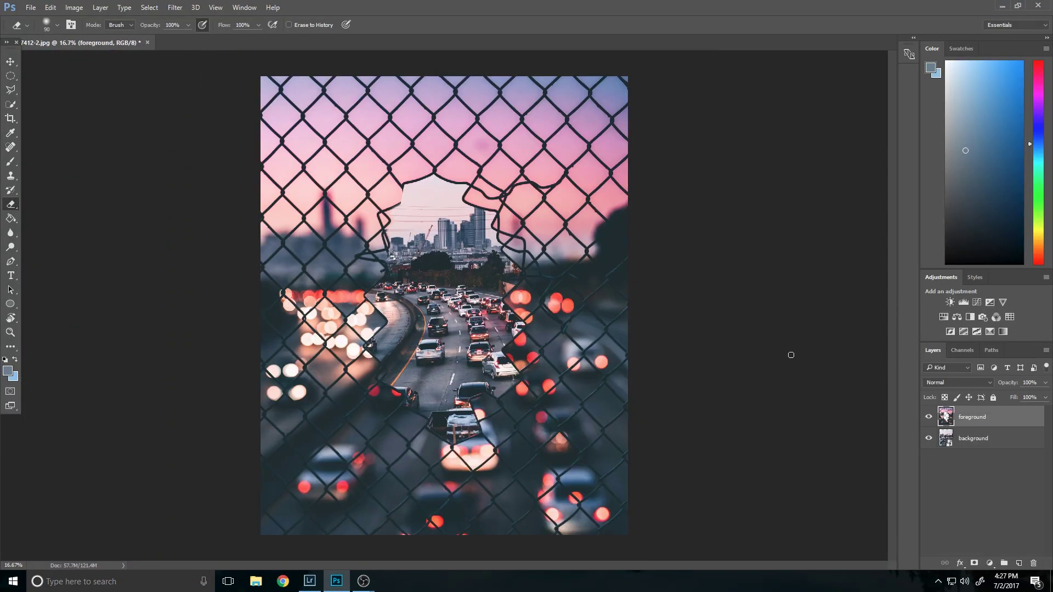
Step: Rotate the background highway layer about 1.91°, nudge it down, and commit the transform
left_click(987, 448)
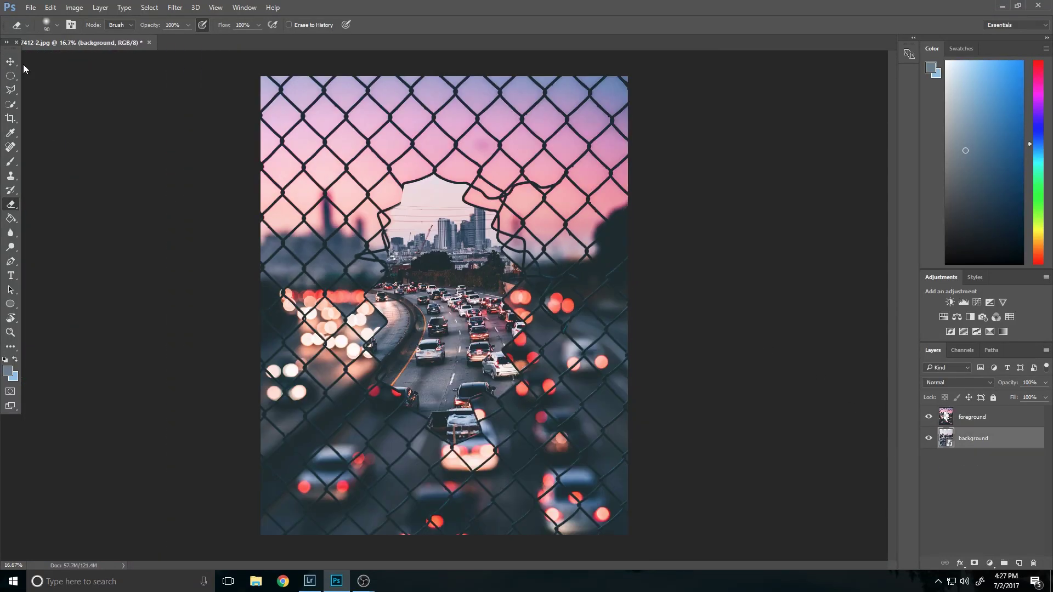
left_click(9, 57)
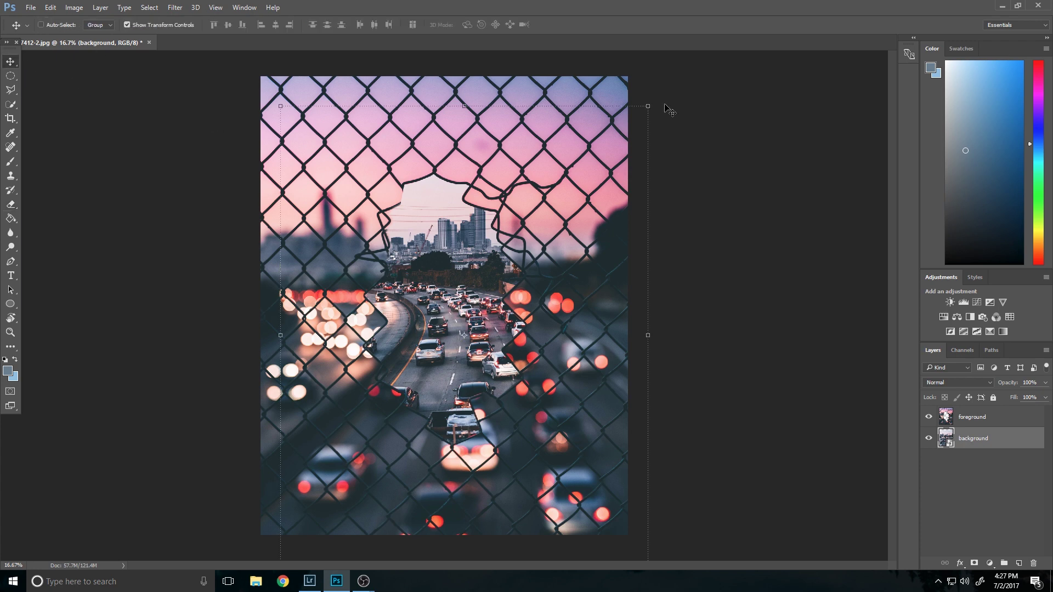
left_click_drag(660, 99, 665, 109)
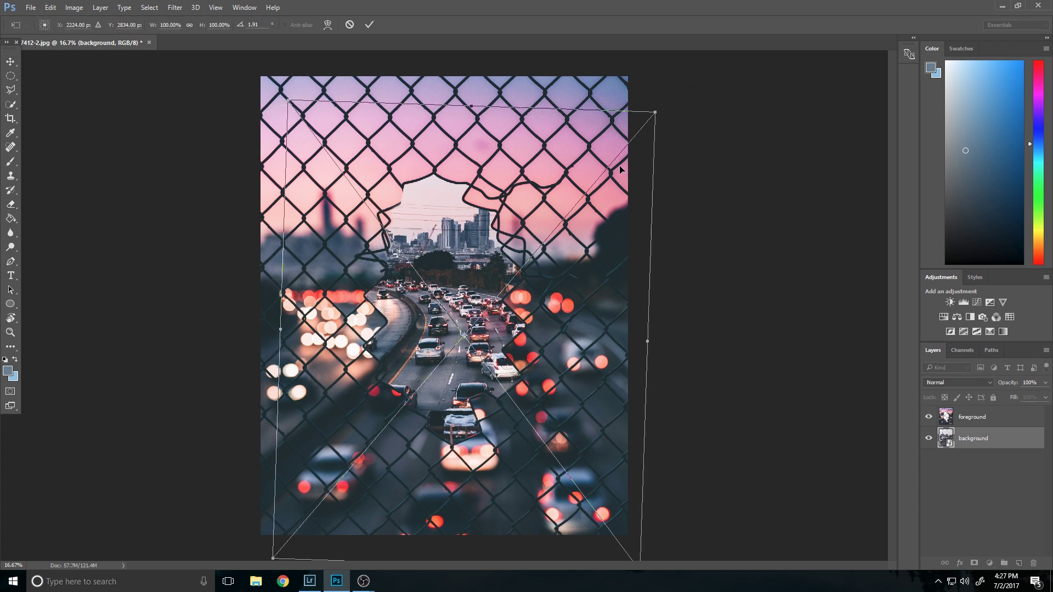
key("Down")
key("Down")
key("Down")
key("Down")
key("Down")
key("Down")
key("Down")
key("Down")
key("Down")
key("Down")
key("Down")
key("Down")
key("Down")
key("Down")
key("Down")
key("Down")
key("Down")
key("Down")
key("Down")
key("Down")
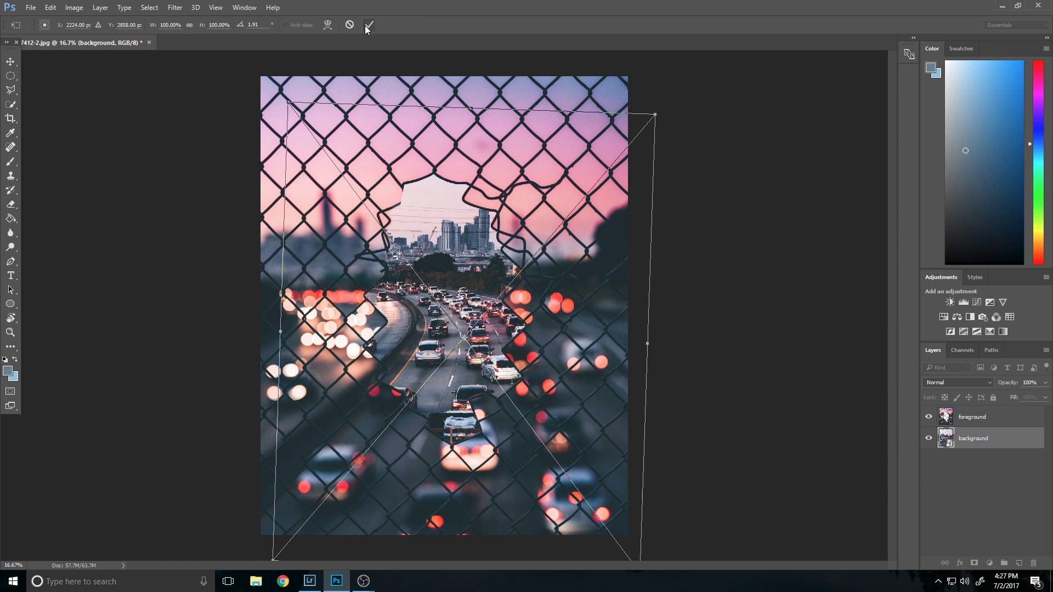
left_click(370, 24)
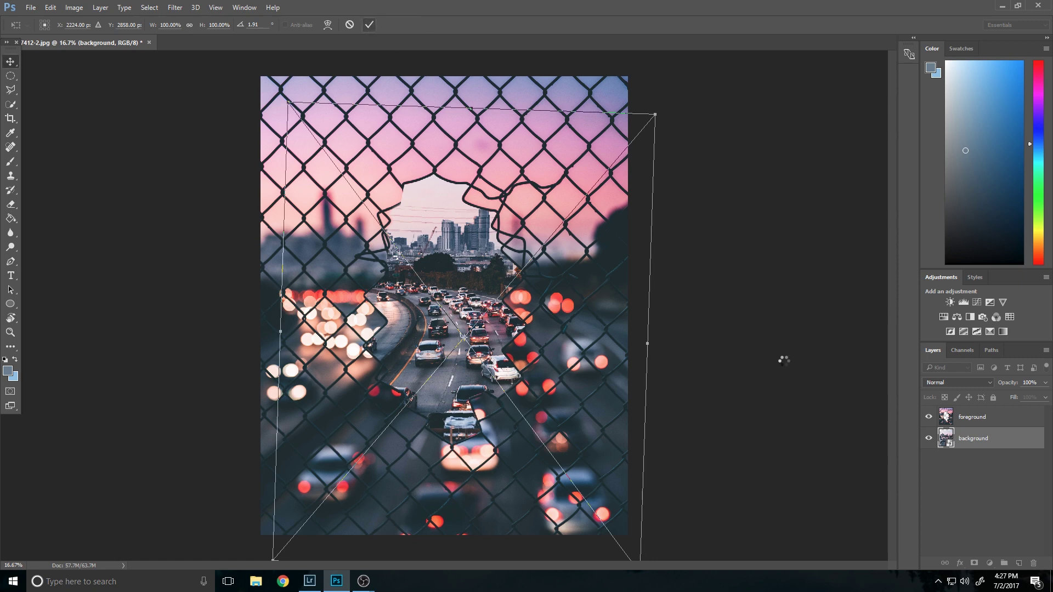
left_click(989, 525)
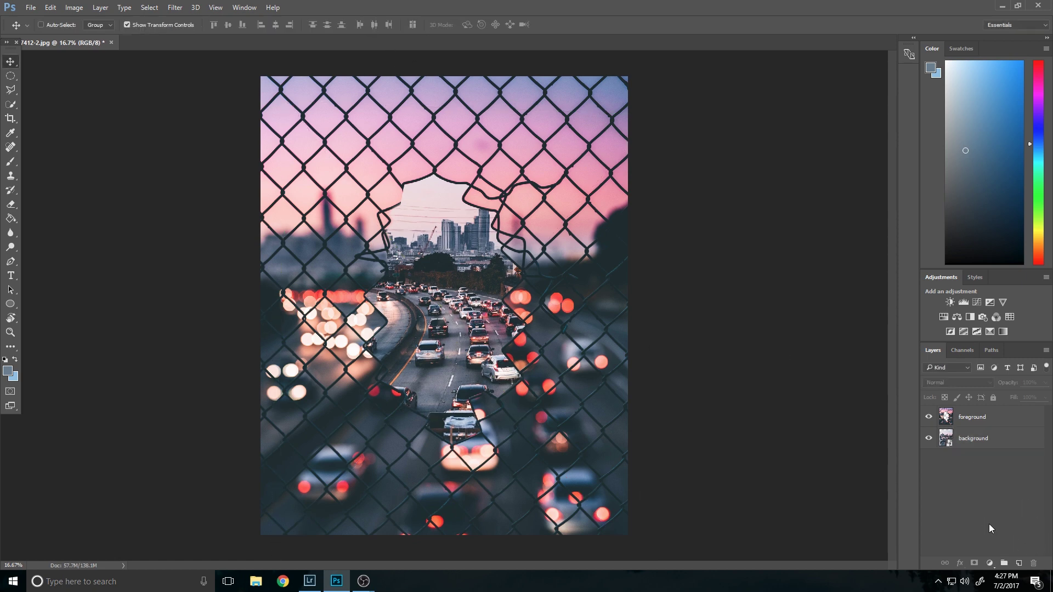